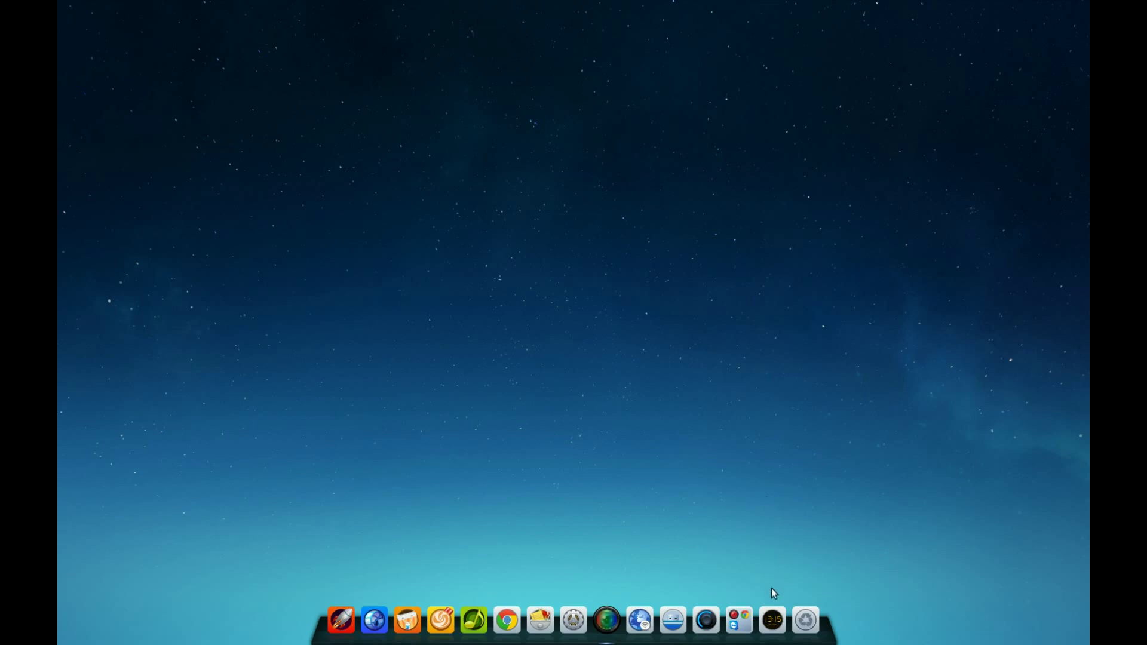
- Glance at the date and time settings and Chrome's tray menu, dismissing both
{"action": "mouse_move", "coordinate": [770, 624]}
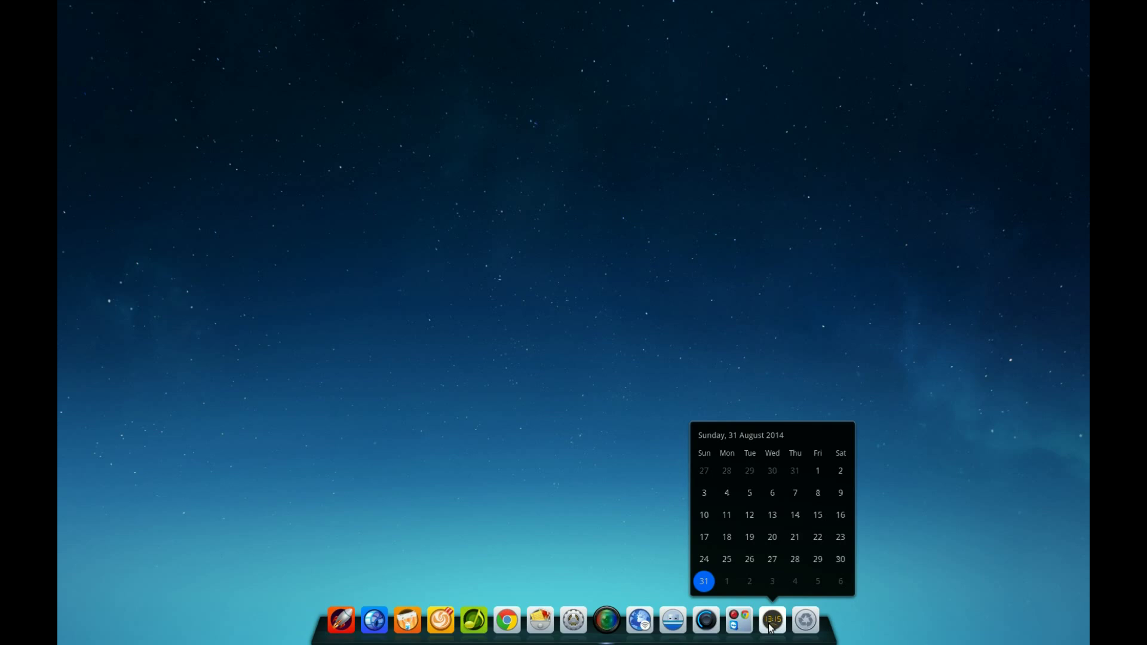
{"action": "left_click", "coordinate": [770, 626]}
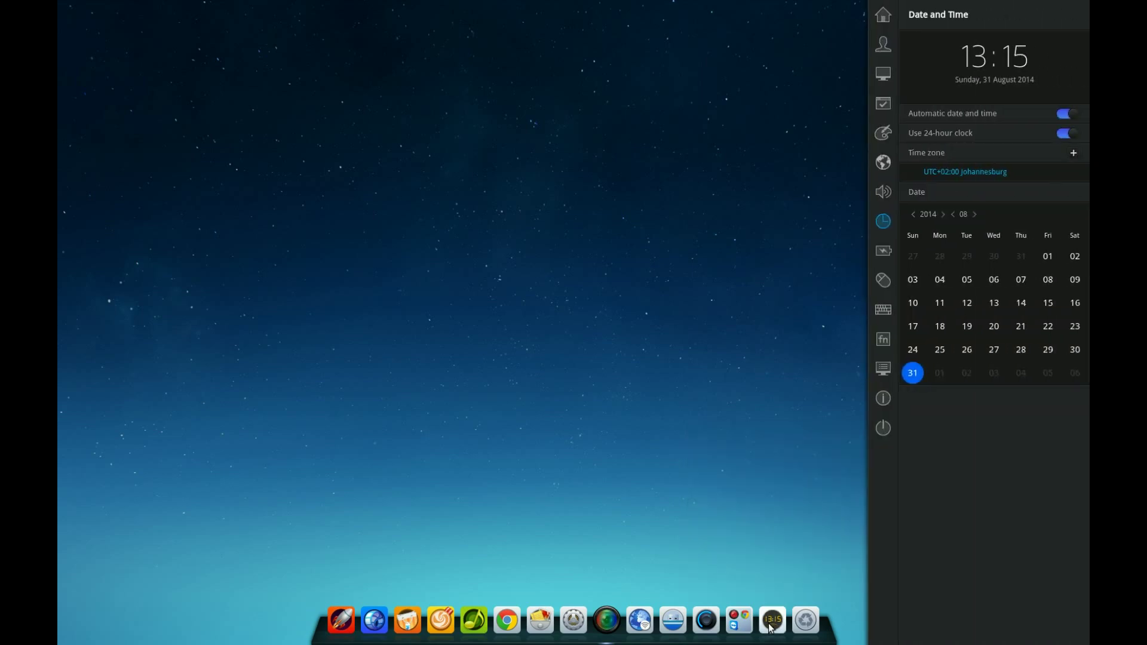
{"action": "left_click", "coordinate": [748, 504]}
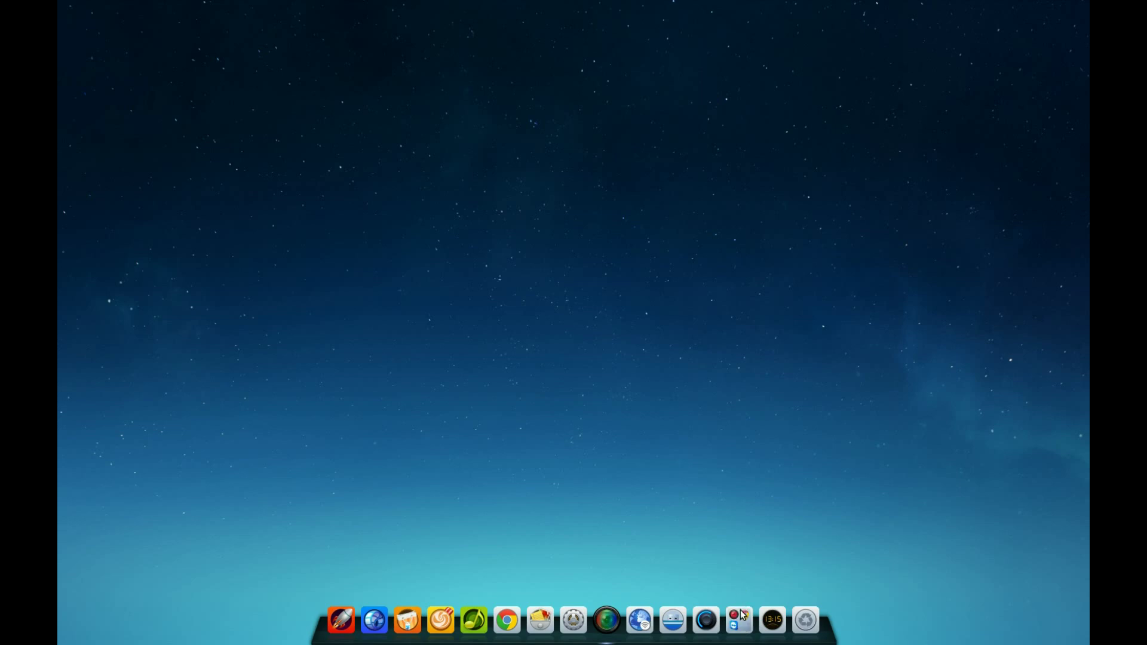
{"action": "right_click", "coordinate": [747, 617]}
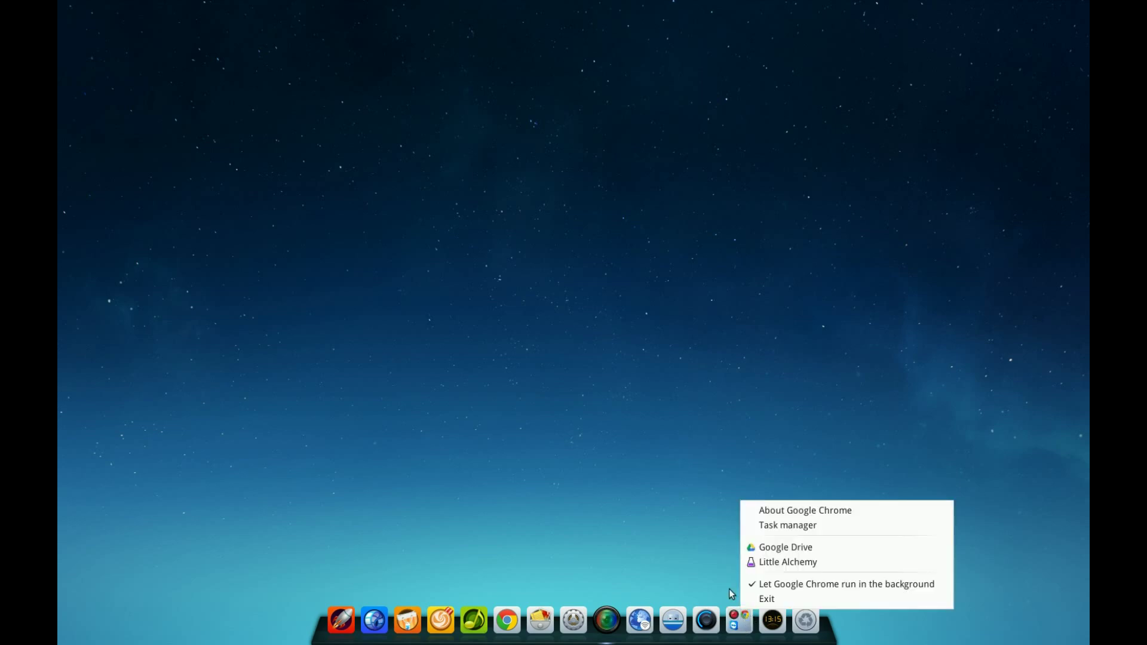
{"action": "left_click", "coordinate": [701, 546]}
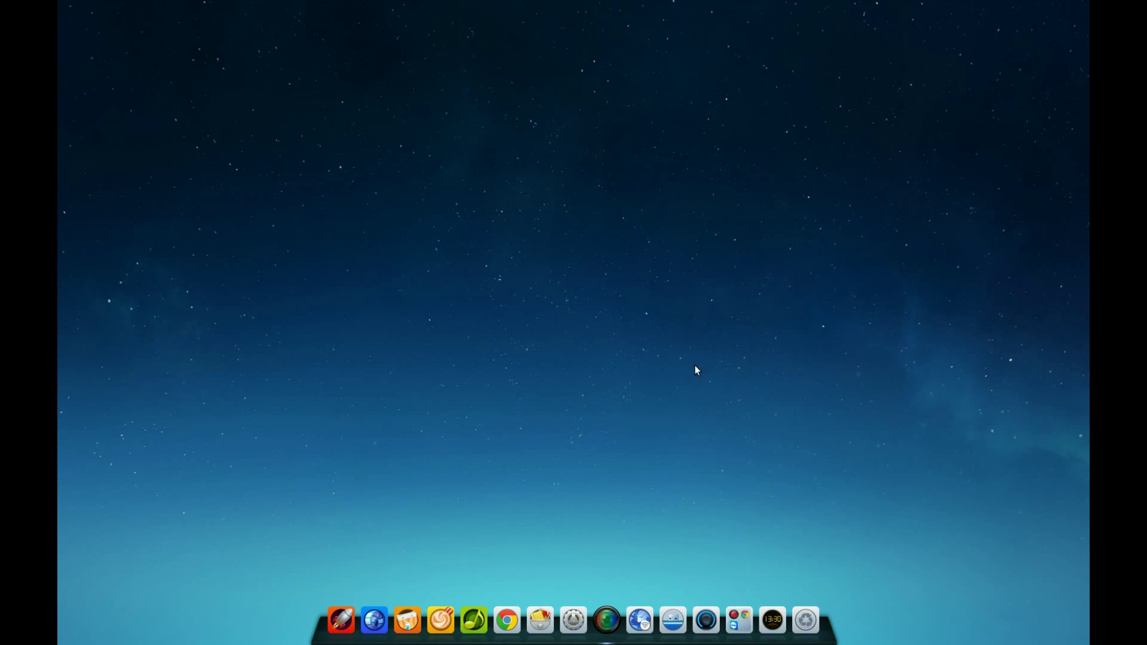
- Lower and raise the Device volume slider from the dock, ending at maximum
{"action": "left_click", "coordinate": [705, 620]}
{"action": "scroll", "coordinate": [718, 489], "scroll_direction": "down", "scroll_amount": 10}
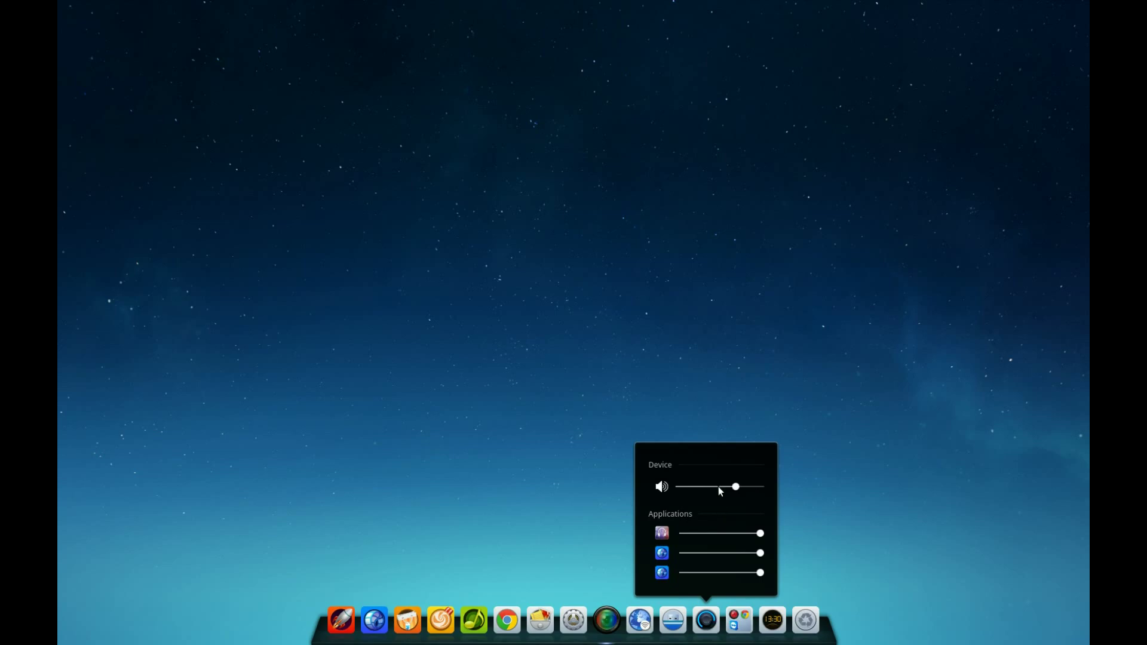
{"action": "scroll", "coordinate": [718, 487], "scroll_direction": "up", "scroll_amount": 8}
{"action": "scroll", "coordinate": [718, 489], "scroll_direction": "down", "scroll_amount": 4}
{"action": "scroll", "coordinate": [718, 488], "scroll_direction": "up", "scroll_amount": 10}
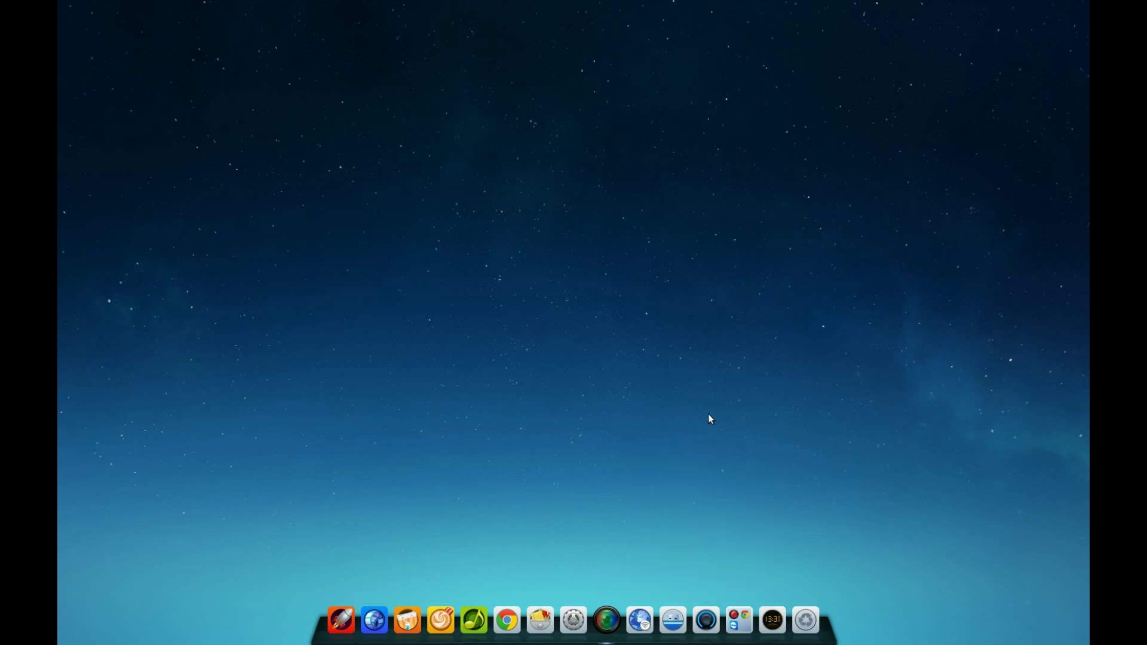
- Open and close the dock's Sound settings, then trigger and dismiss the top-left launcher corner
{"action": "left_click", "coordinate": [709, 624]}
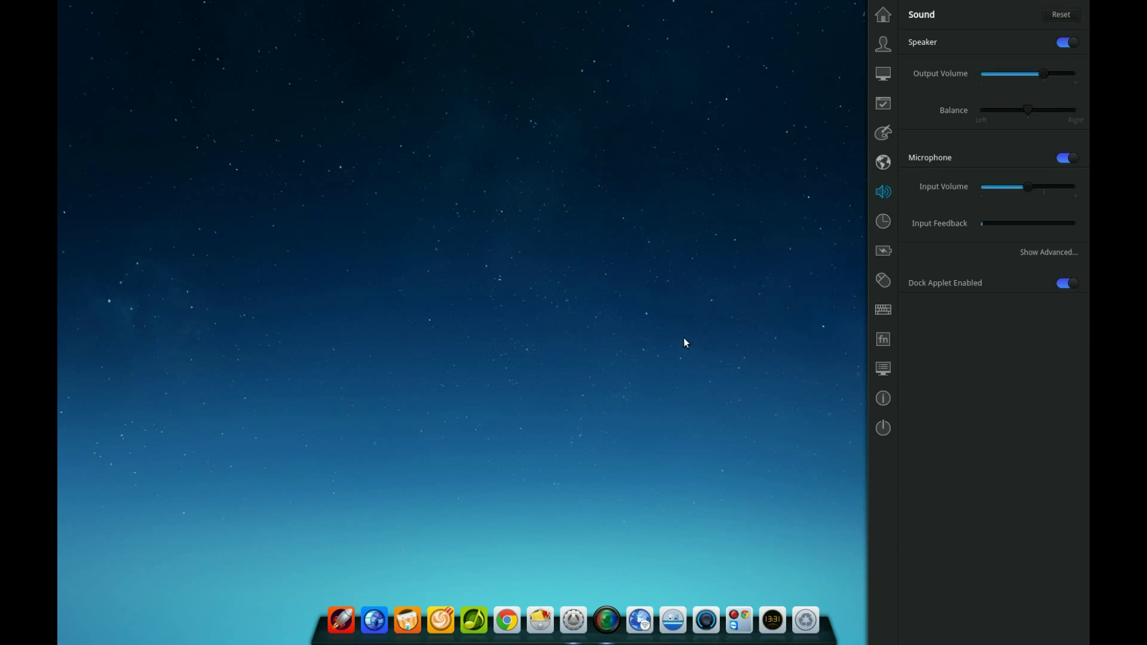
{"action": "left_click", "coordinate": [684, 341]}
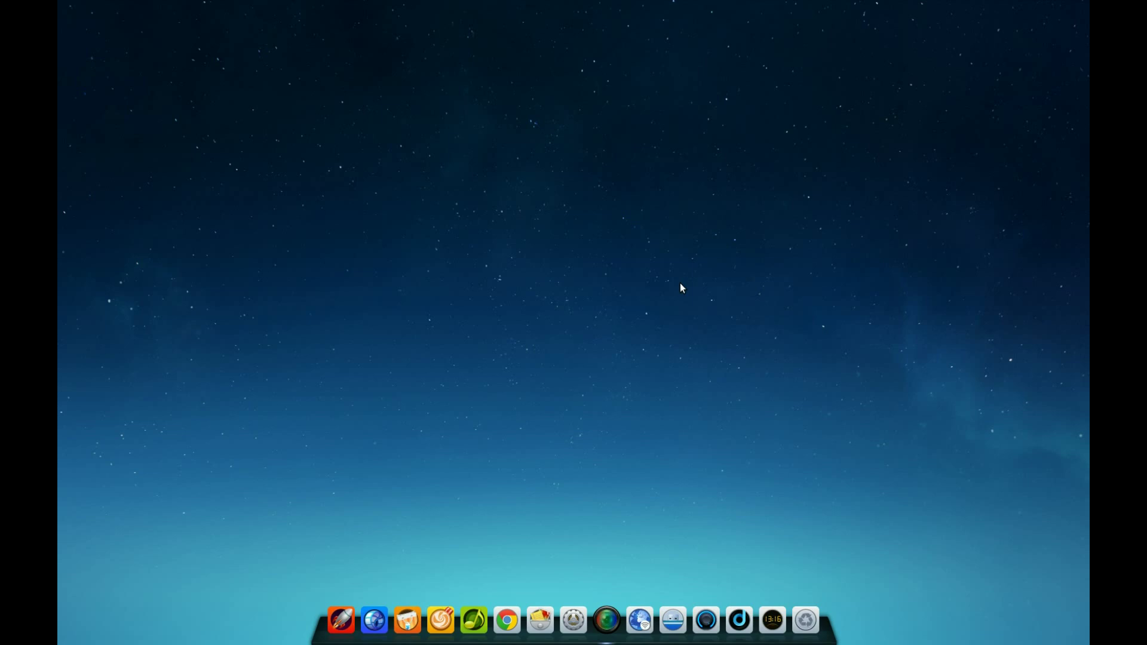
{"action": "mouse_move", "coordinate": [59, 5]}
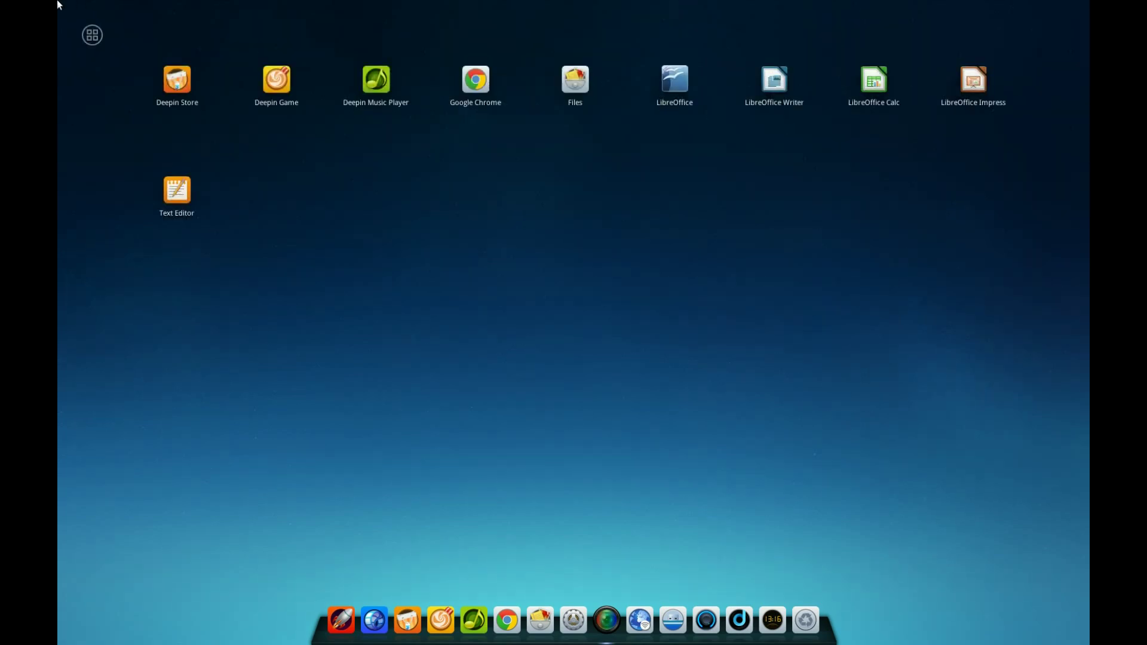
{"action": "left_click", "coordinate": [60, 18]}
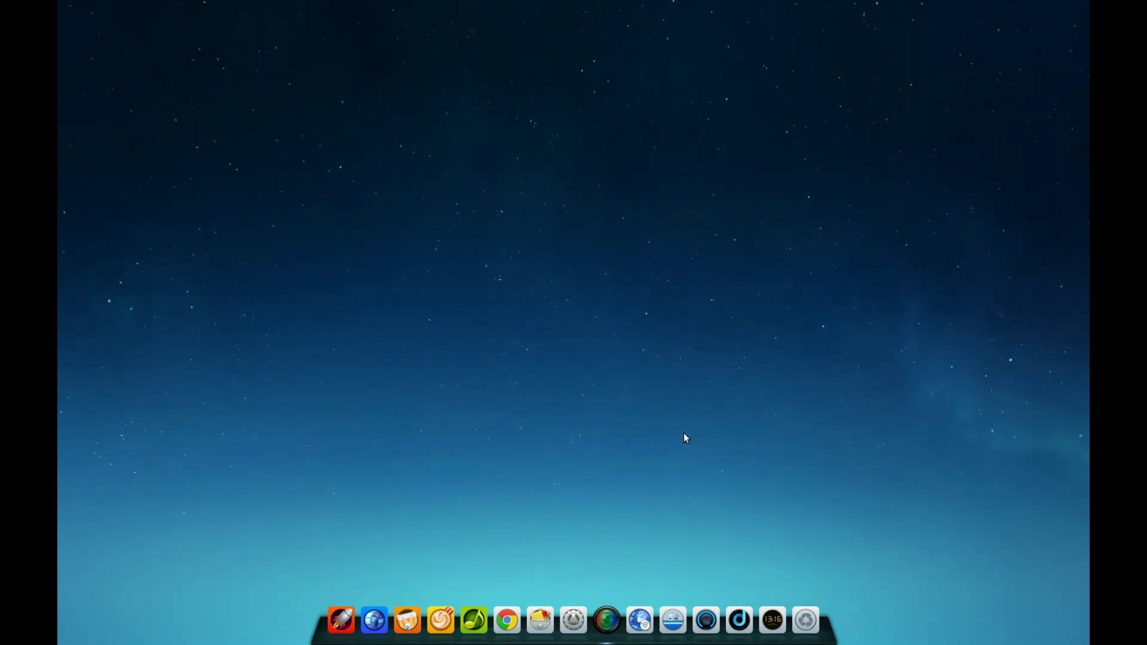
- Review Corner navigation from the desktop menu, keeping the top-right corner at None
{"action": "mouse_move", "coordinate": [1089, 644]}
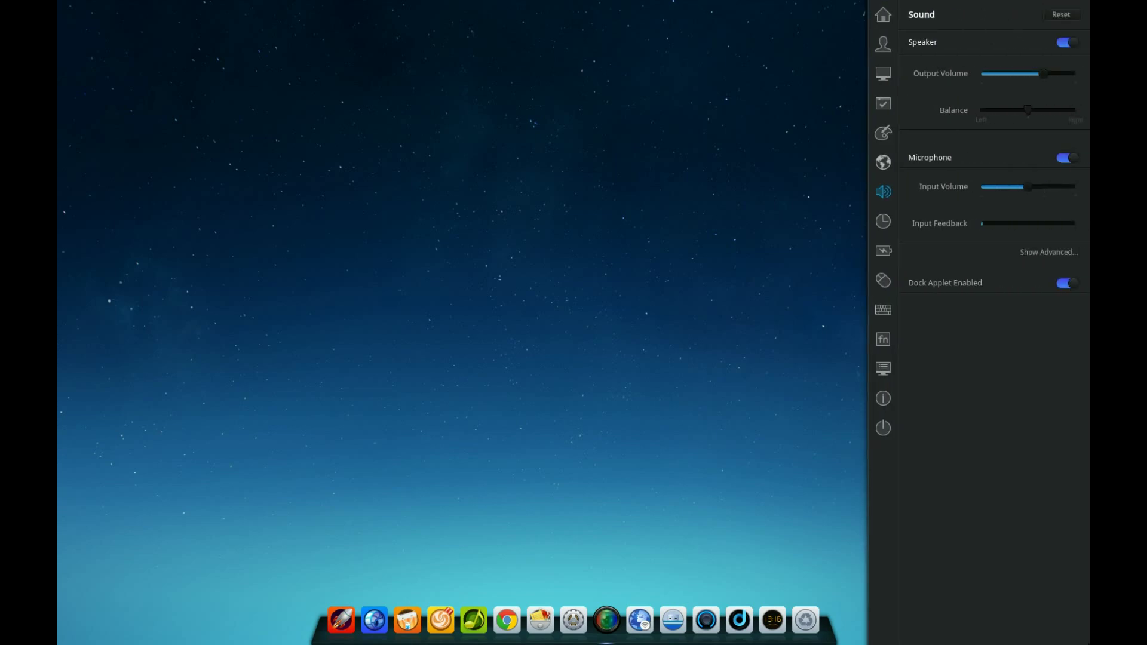
{"action": "right_click", "coordinate": [580, 289]}
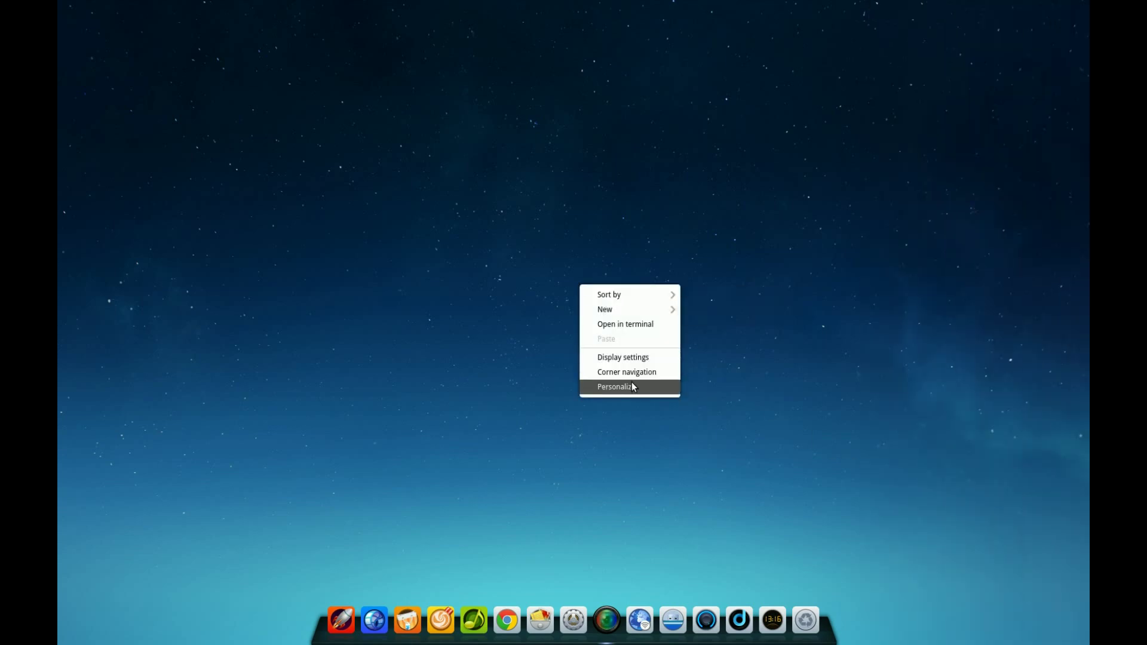
{"action": "left_click", "coordinate": [632, 373]}
{"action": "mouse_move", "coordinate": [1075, 11]}
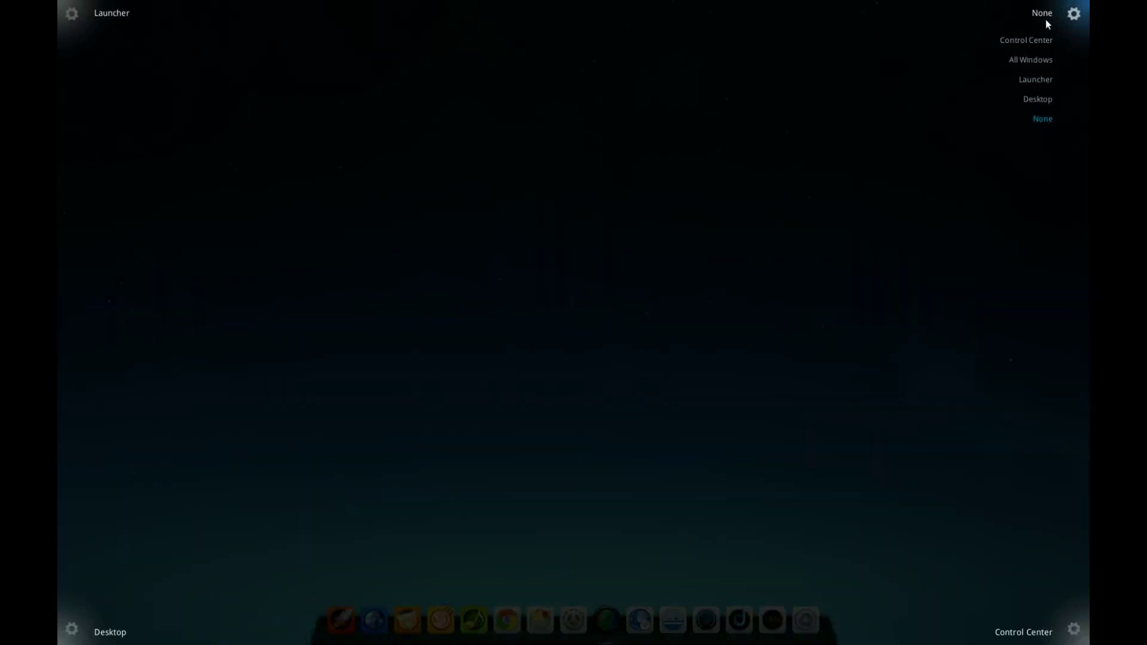
{"action": "left_click", "coordinate": [1022, 119]}
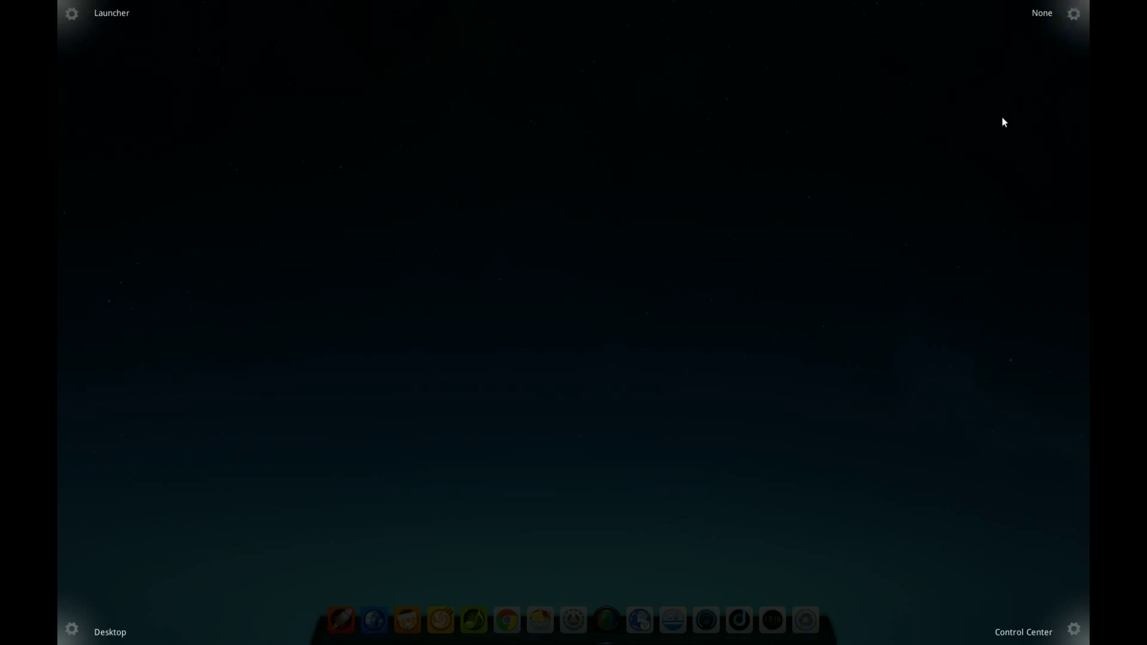
{"action": "mouse_move", "coordinate": [1031, 29]}
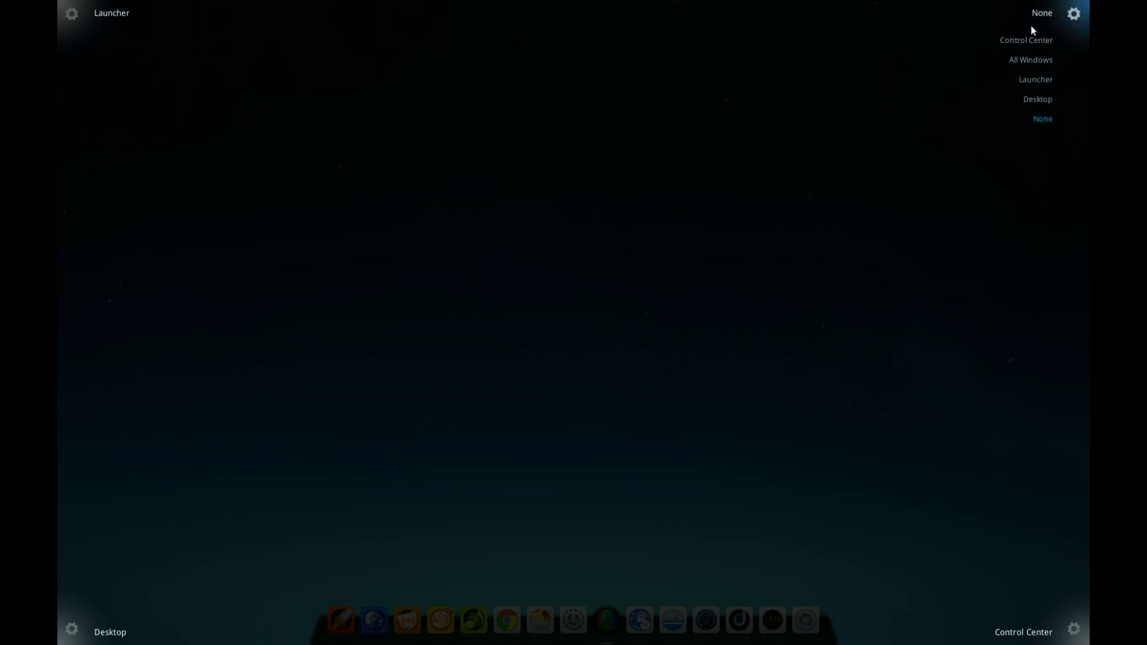
{"action": "left_click", "coordinate": [579, 295]}
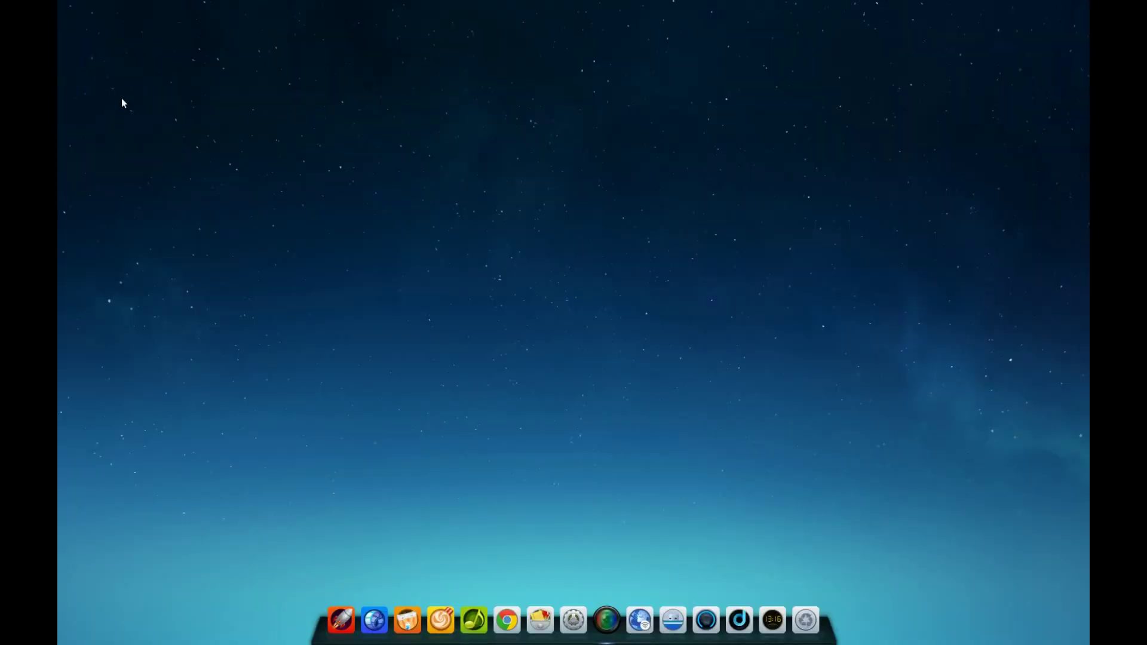
- Browse the launcher's Multimedia, Games and Graphics categories, then search for 'deepin'
{"action": "mouse_move", "coordinate": [58, 2]}
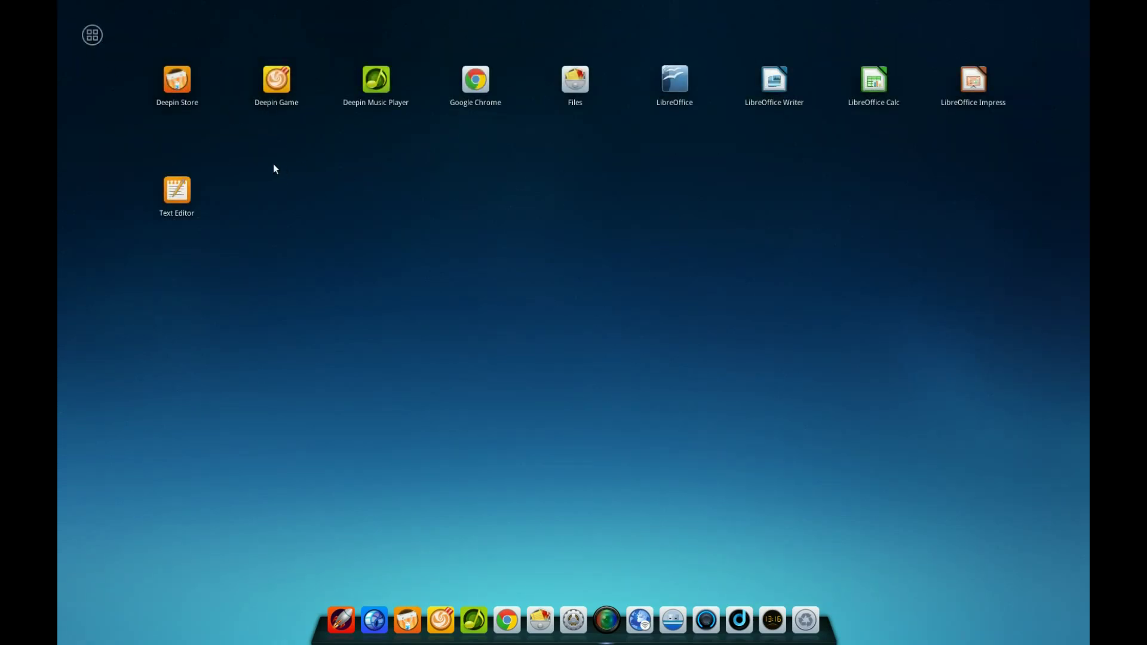
{"action": "left_click", "coordinate": [93, 40]}
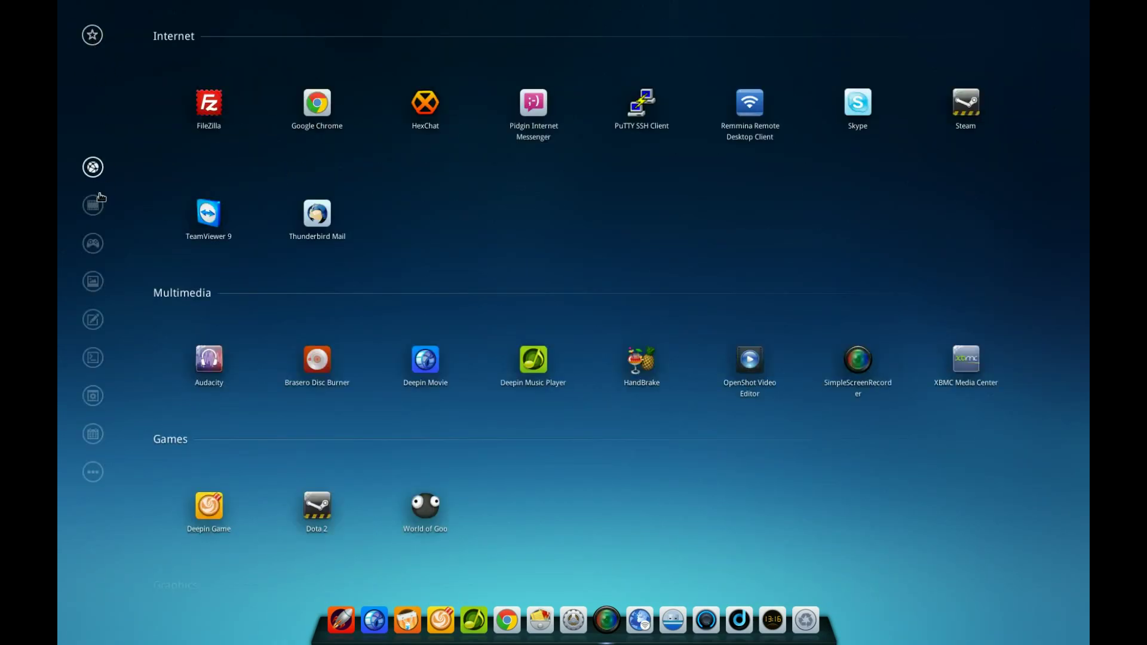
{"action": "left_click", "coordinate": [97, 205]}
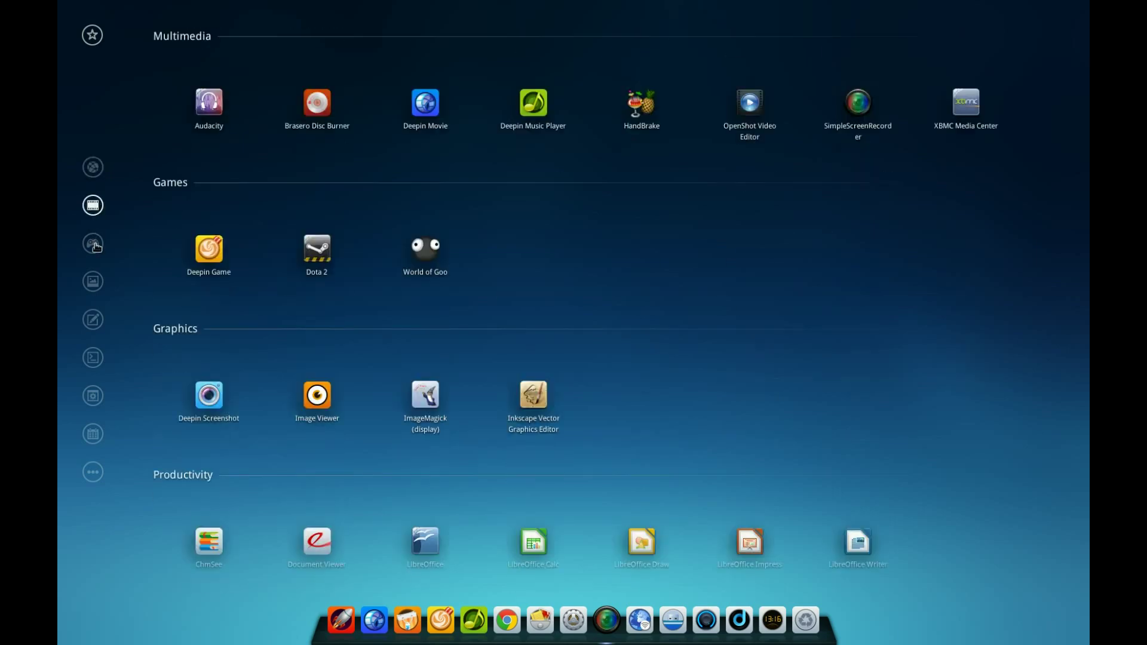
{"action": "left_click", "coordinate": [94, 244]}
{"action": "left_click", "coordinate": [94, 280]}
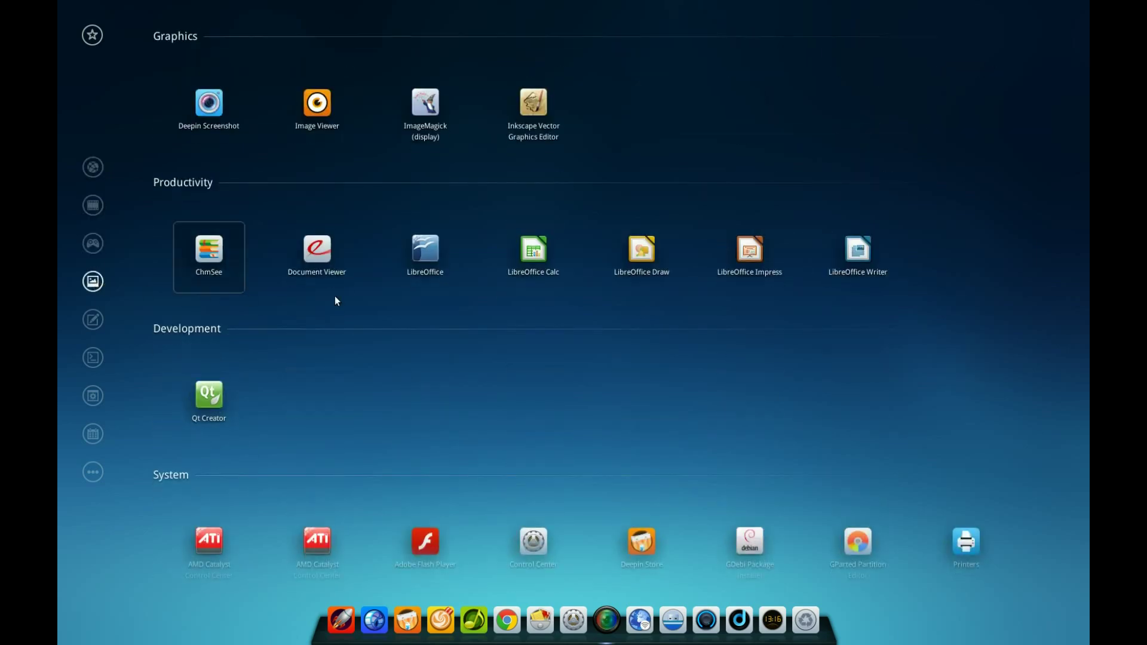
{"action": "type", "text": "deepin"}
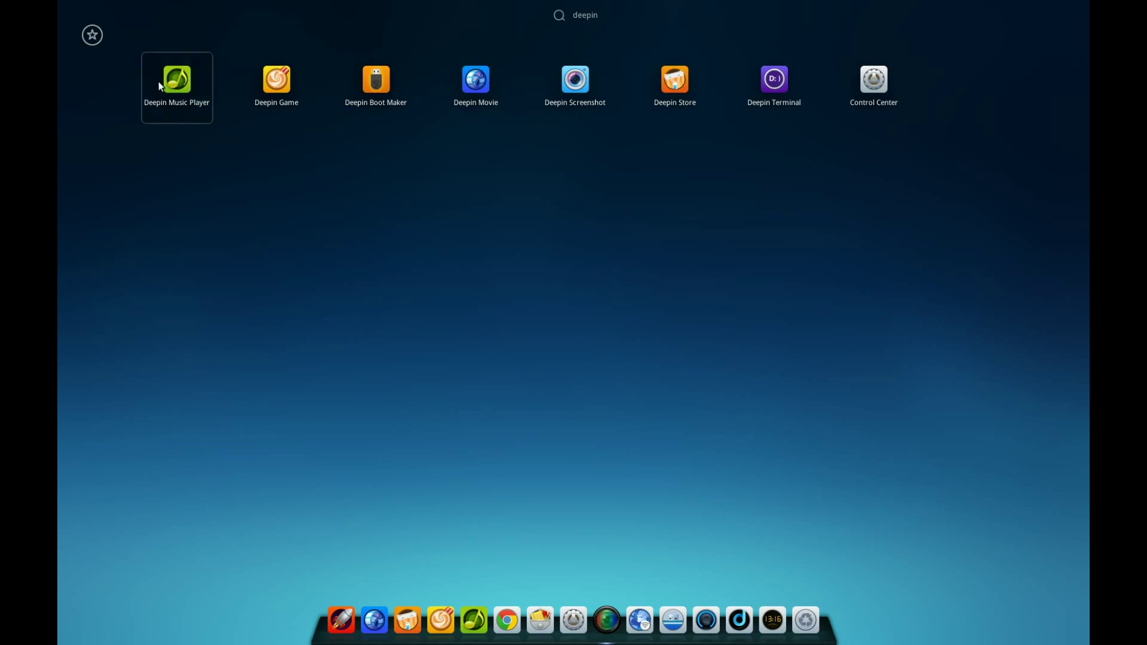
- Send Deepin Music Player and Deepin Game shortcuts to the desktop
{"action": "right_click", "coordinate": [175, 87]}
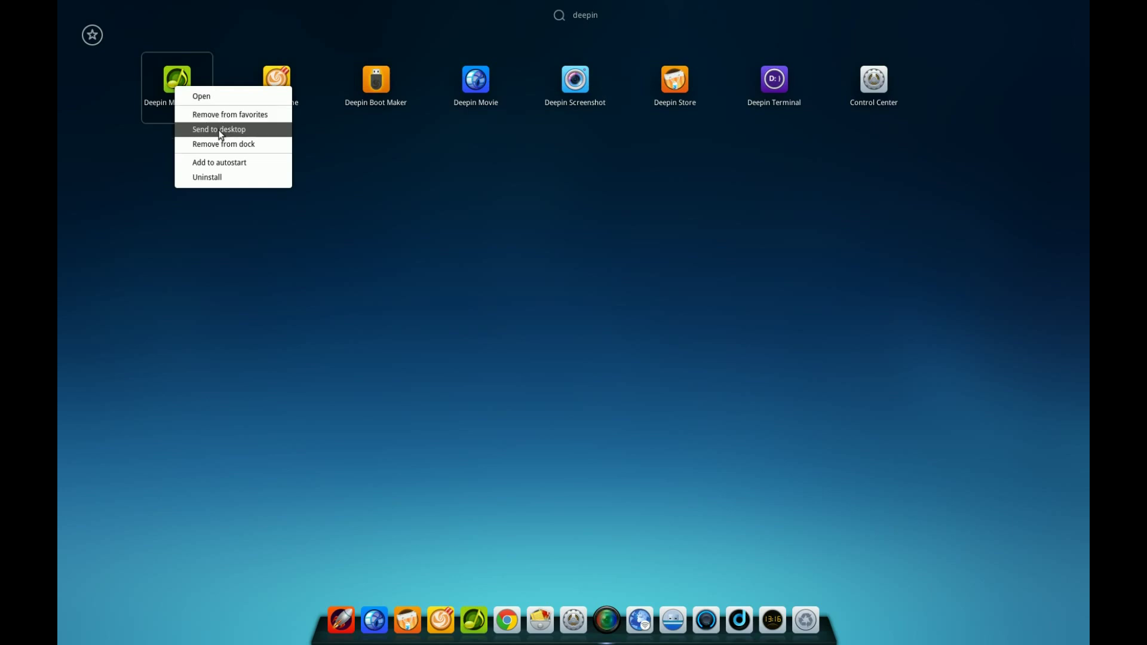
{"action": "left_click", "coordinate": [218, 129]}
{"action": "right_click", "coordinate": [270, 82]}
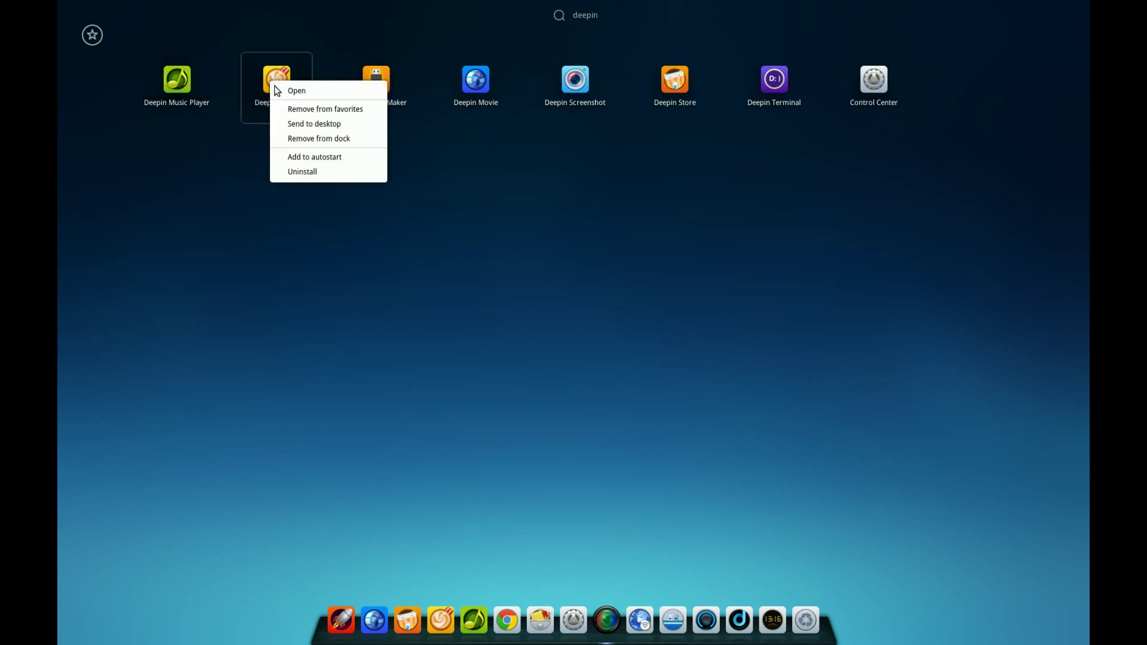
{"action": "left_click", "coordinate": [298, 121]}
- Group Deepin Game with Music Player on the desktop, then delete the App Group
{"action": "left_click", "coordinate": [296, 135]}
{"action": "left_click_drag", "start_coordinate": [88, 90], "coordinate": [91, 54]}
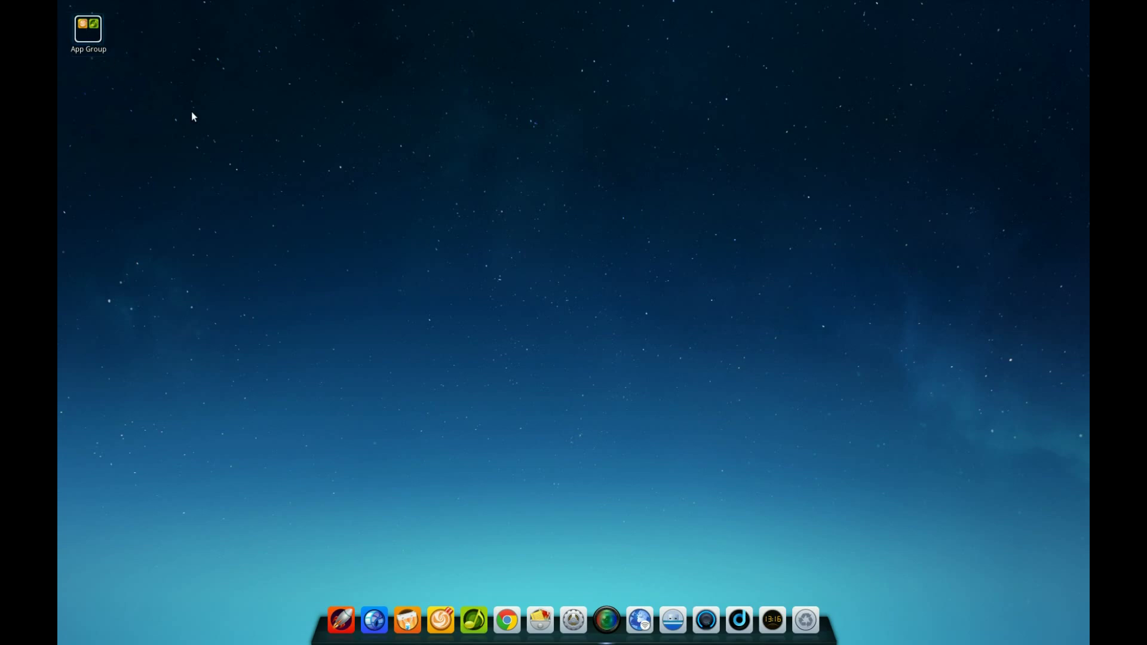
{"action": "right_click", "coordinate": [93, 37]}
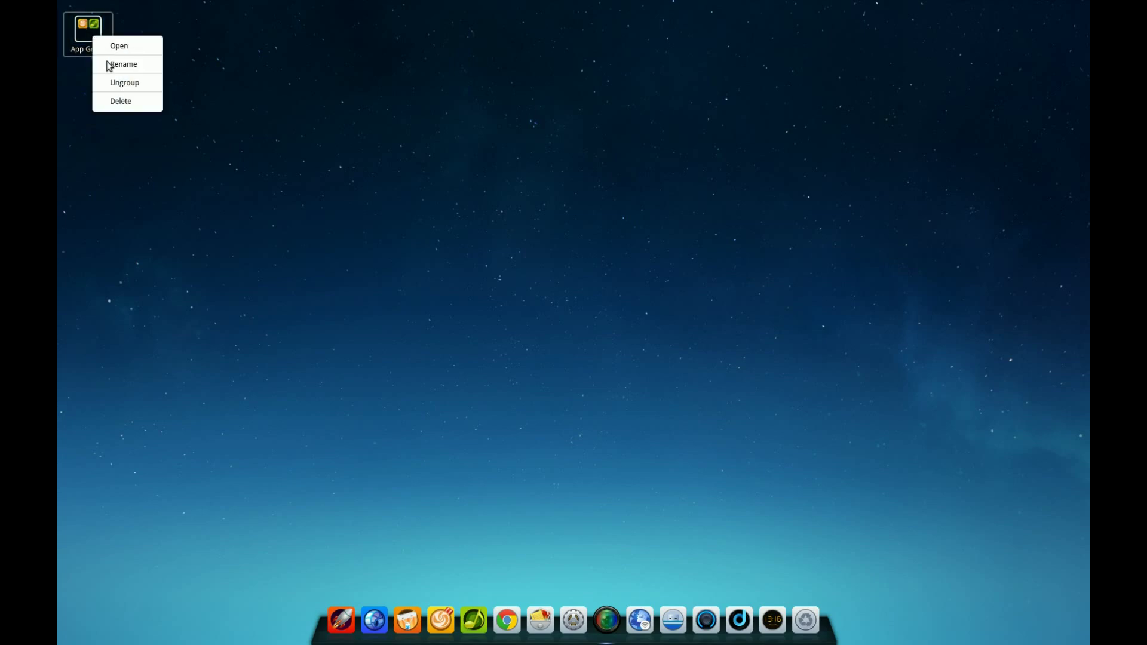
{"action": "left_click", "coordinate": [129, 103]}
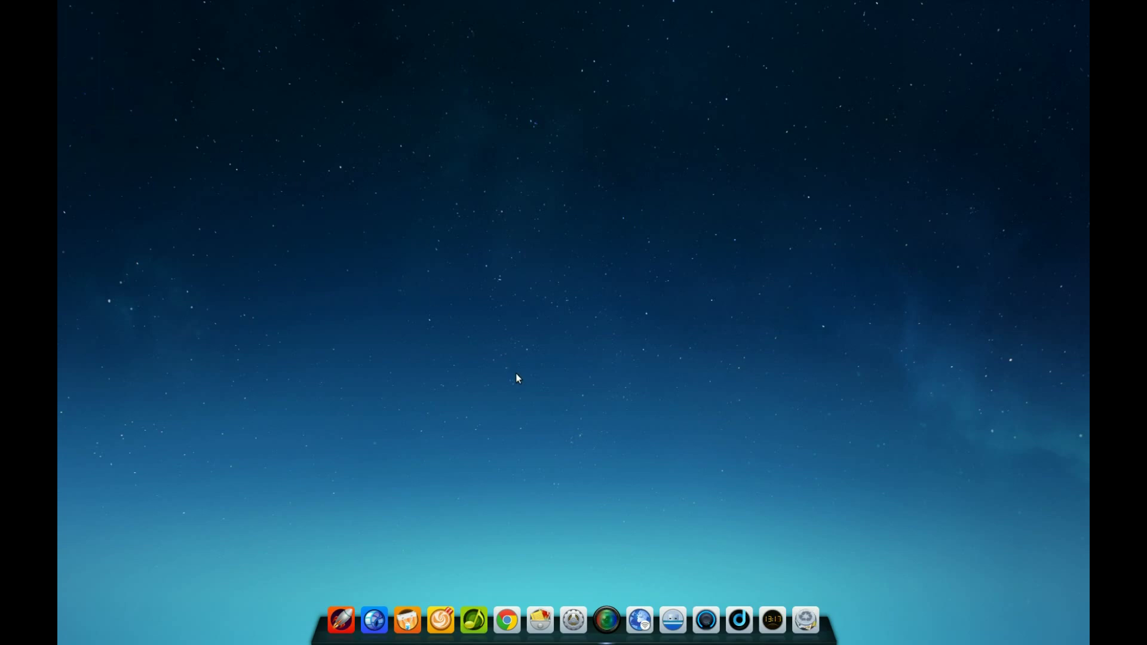
- Show the Control Center home page listing User Accounts through System Information
{"action": "mouse_move", "coordinate": [1089, 644]}
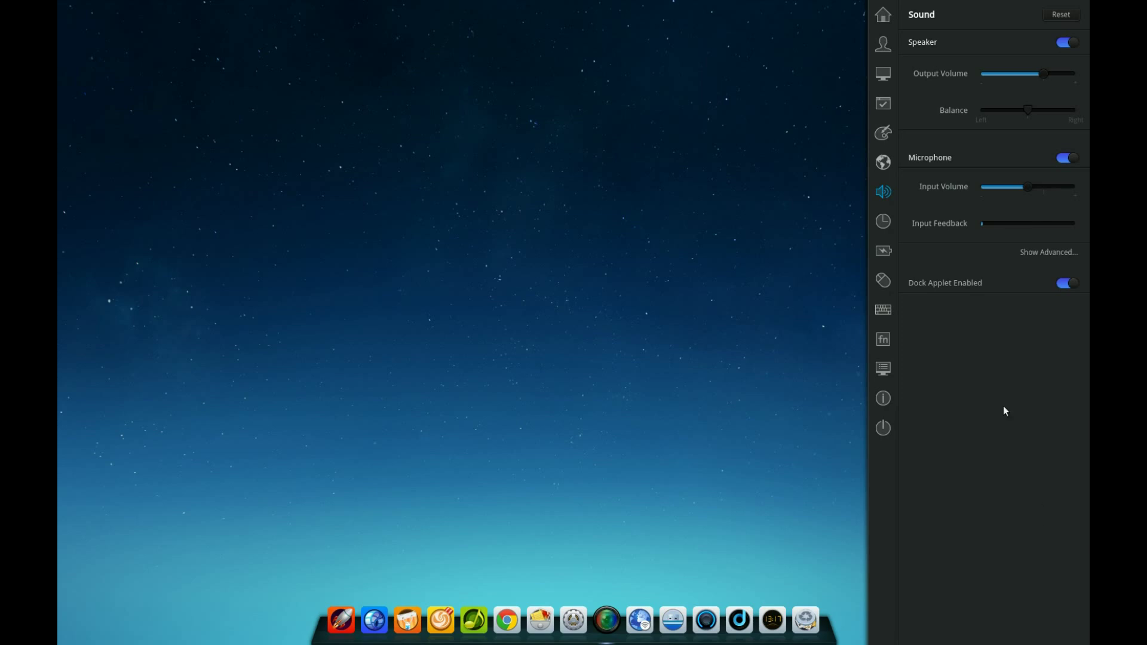
{"action": "left_click", "coordinate": [890, 19]}
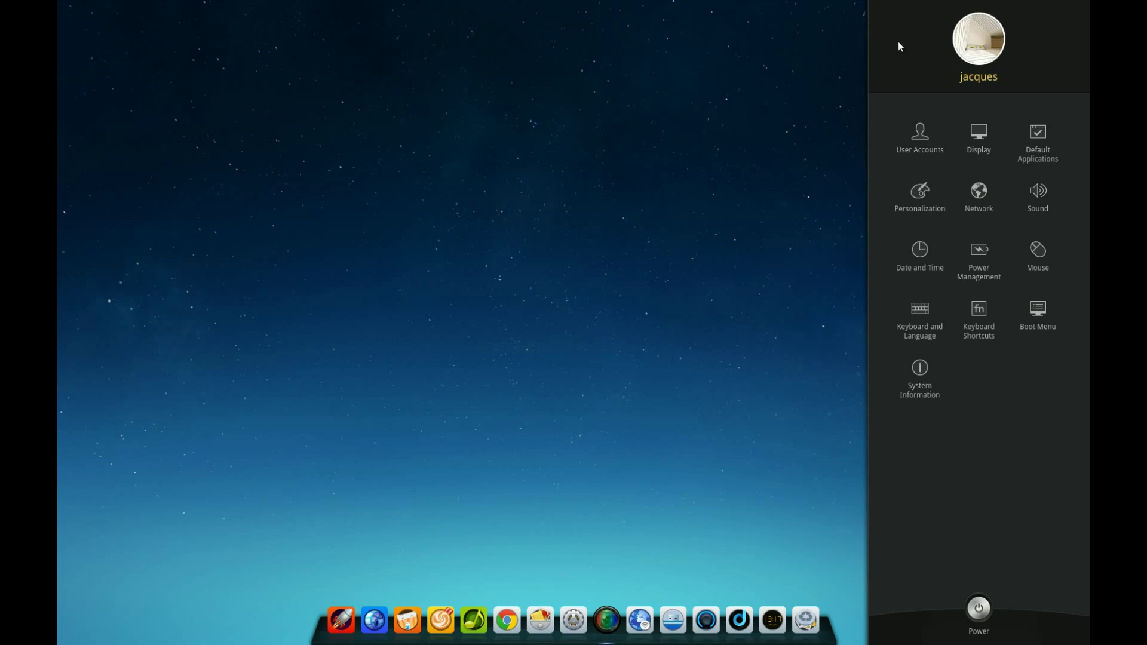
- Browse Personalization's window, icon and wallpaper choices, then visit User Accounts and Display
{"action": "left_click", "coordinate": [913, 202]}
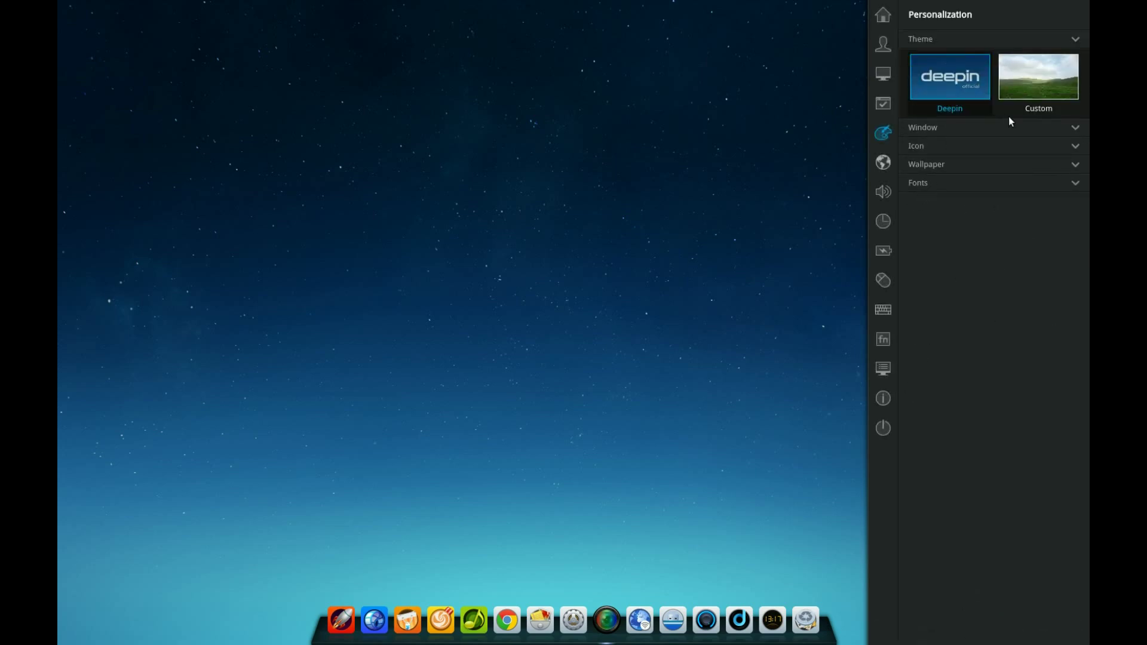
{"action": "left_click", "coordinate": [1014, 128]}
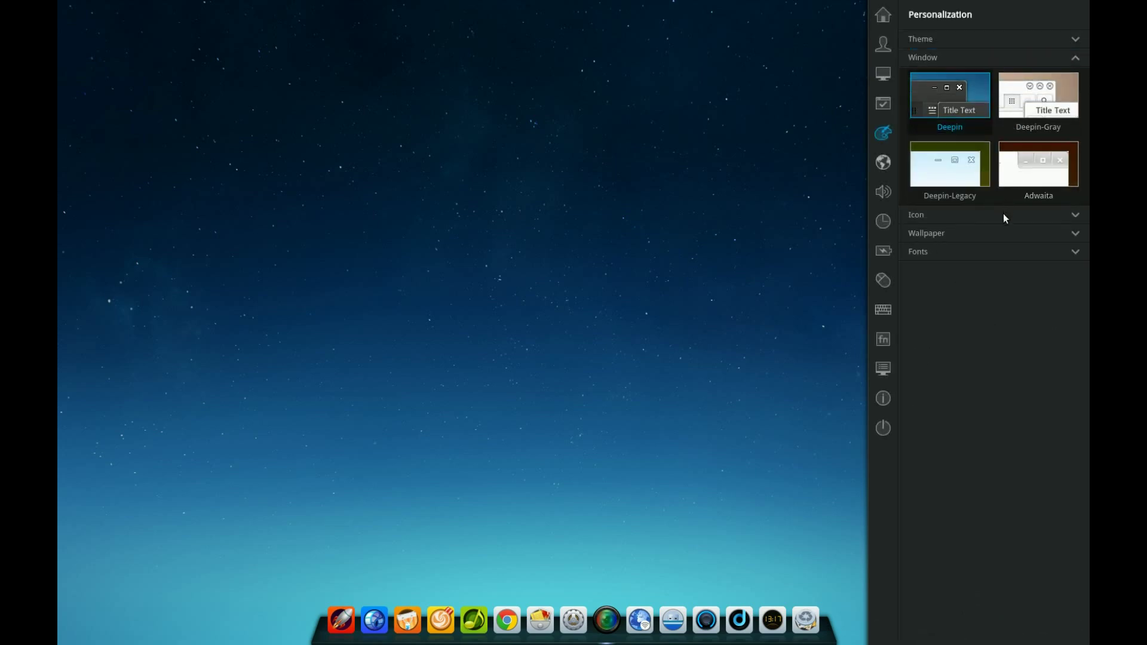
{"action": "left_click", "coordinate": [1003, 213]}
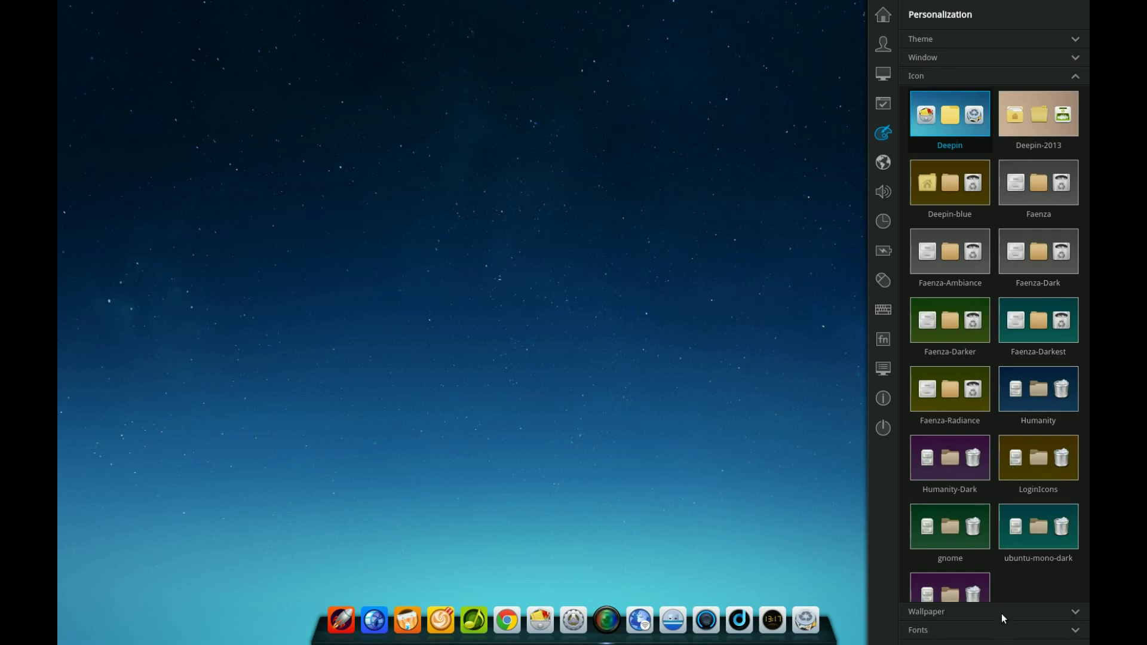
{"action": "left_click", "coordinate": [1001, 612]}
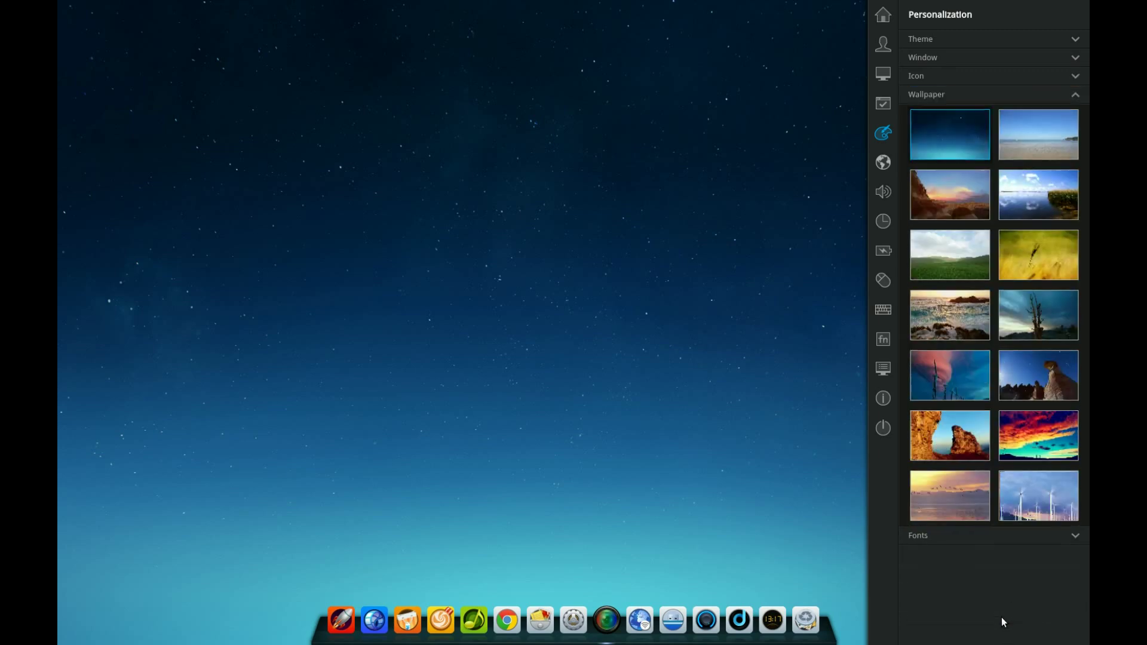
{"action": "left_click", "coordinate": [883, 48]}
{"action": "left_click", "coordinate": [883, 74]}
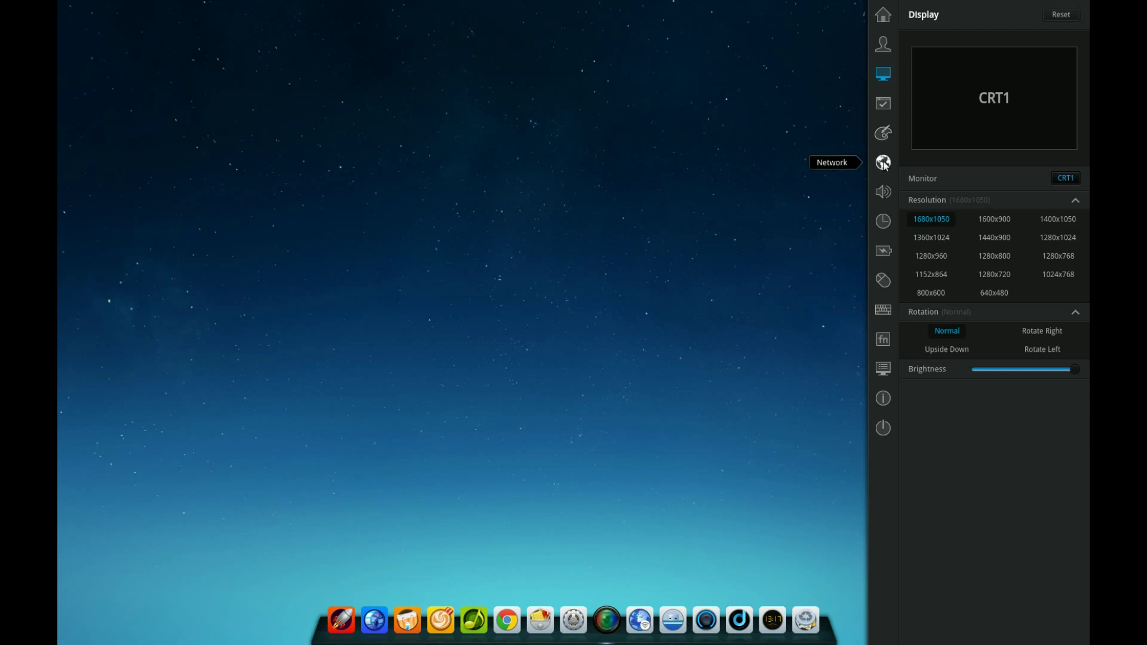
- Visit the Network, Sound, Date and Time, Power Management and Mouse settings
{"action": "left_click", "coordinate": [883, 160]}
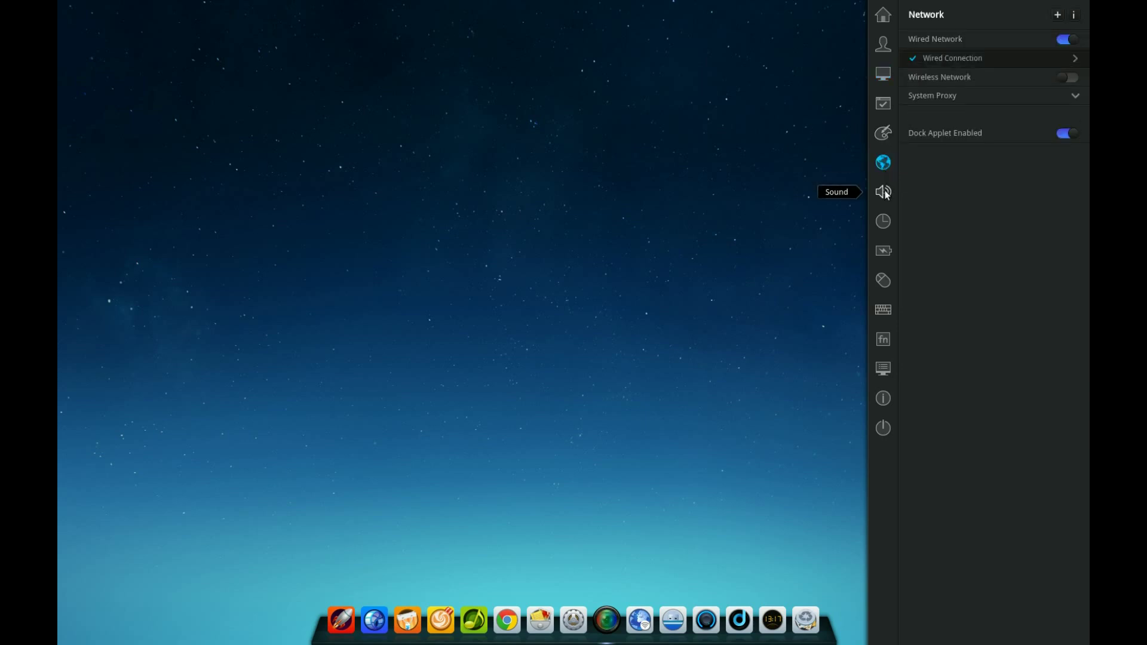
{"action": "left_click", "coordinate": [885, 192]}
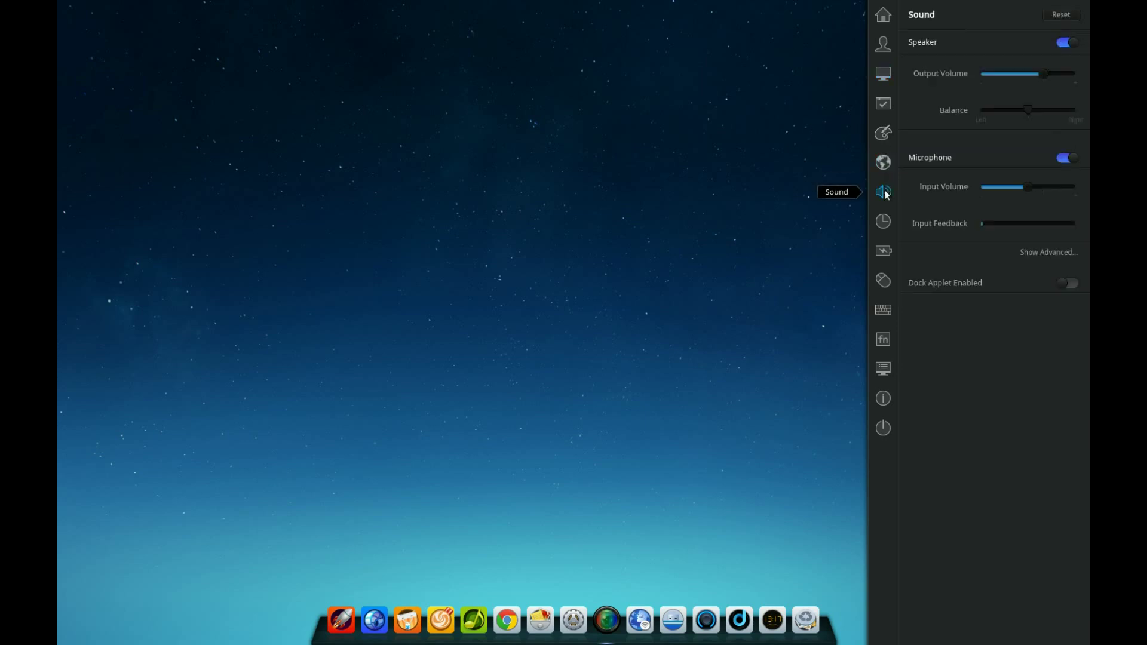
{"action": "left_click", "coordinate": [887, 224]}
{"action": "left_click", "coordinate": [886, 252]}
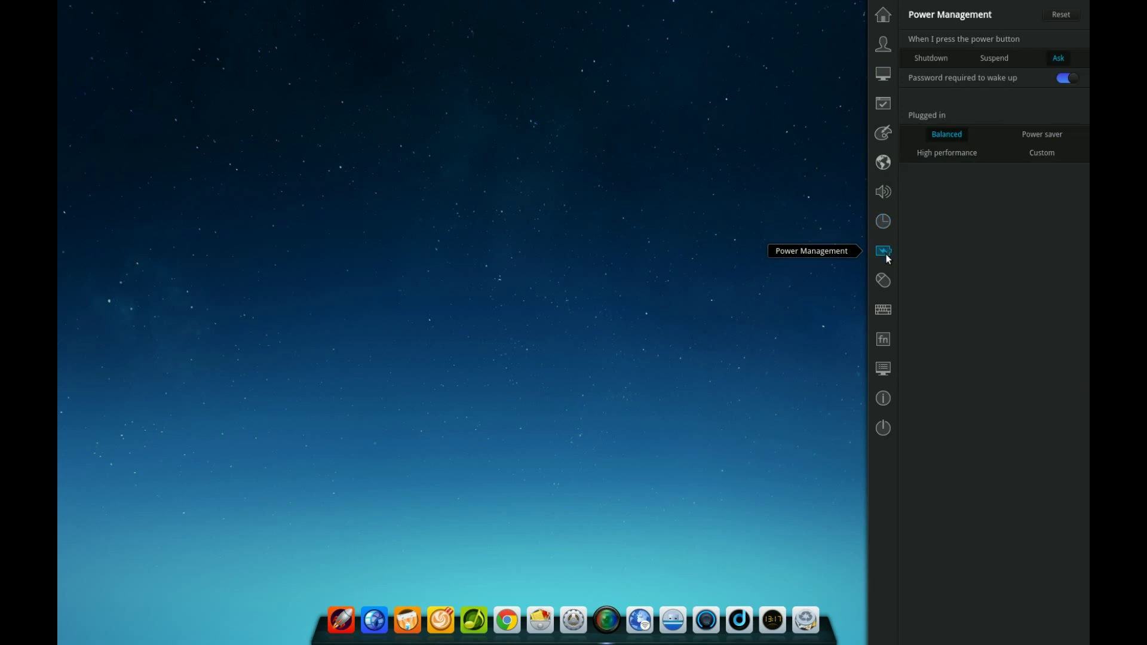
{"action": "left_click", "coordinate": [884, 281]}
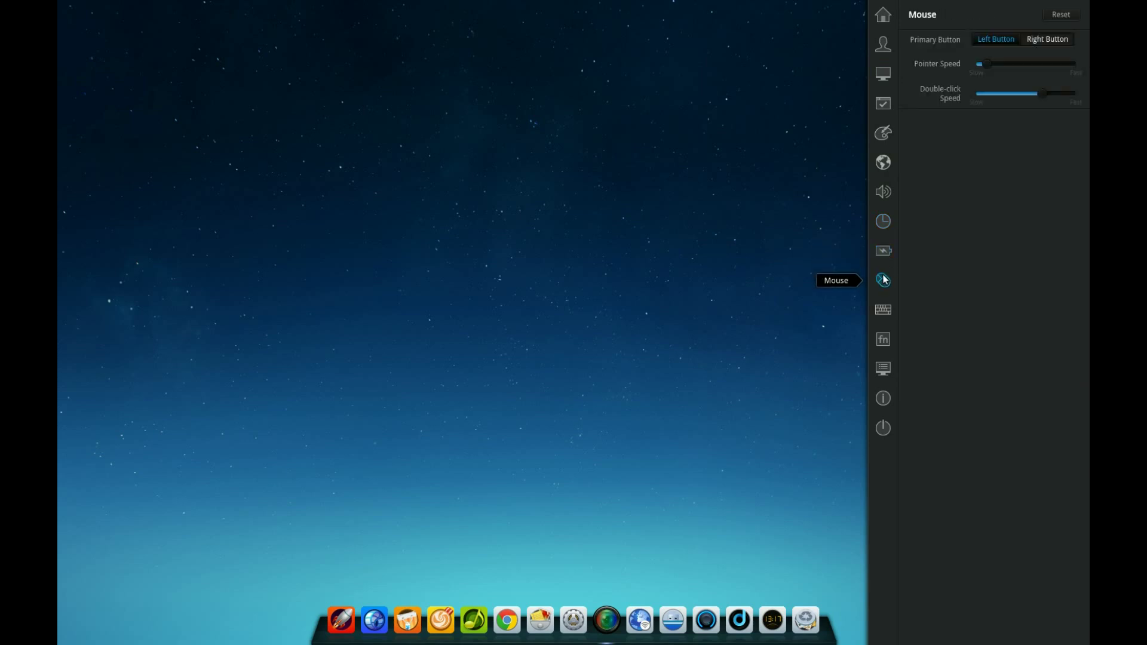
- Visit Keyboard, Shortcuts, Boot Menu and System Information, then dismiss the shutdown options
{"action": "left_click", "coordinate": [884, 311]}
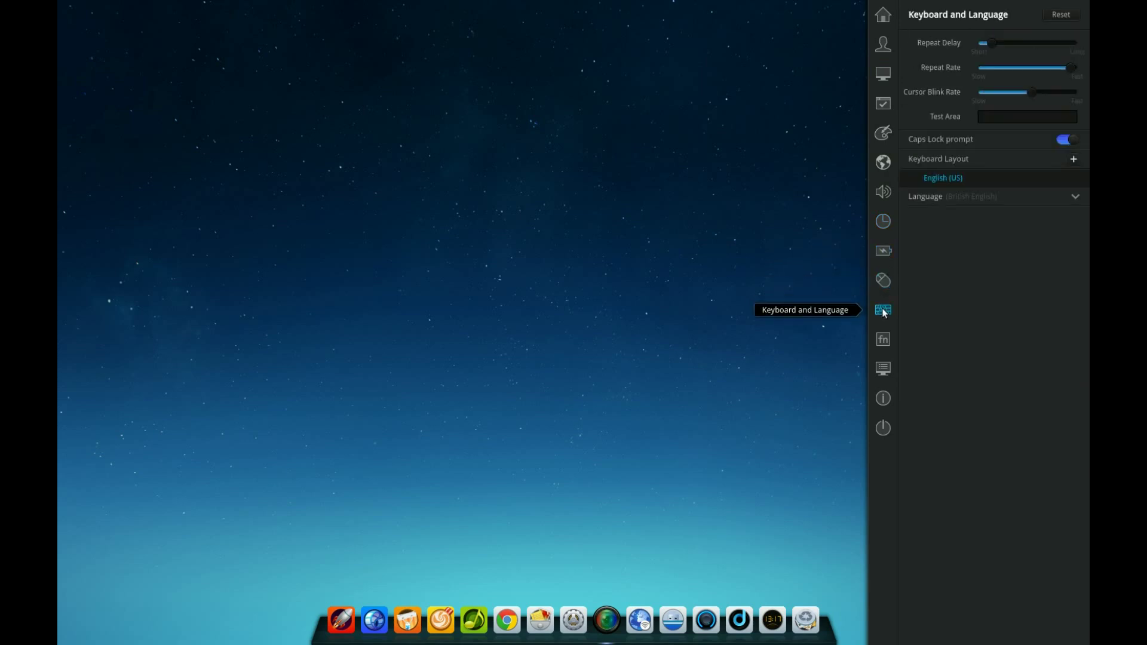
{"action": "left_click", "coordinate": [884, 341]}
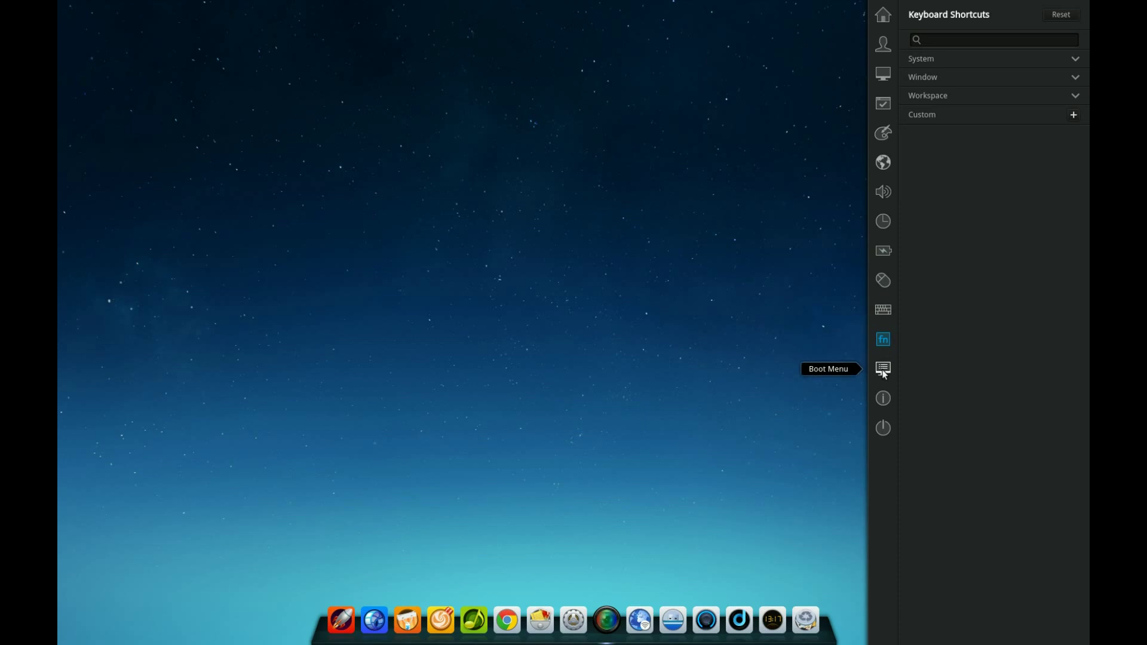
{"action": "left_click", "coordinate": [883, 370]}
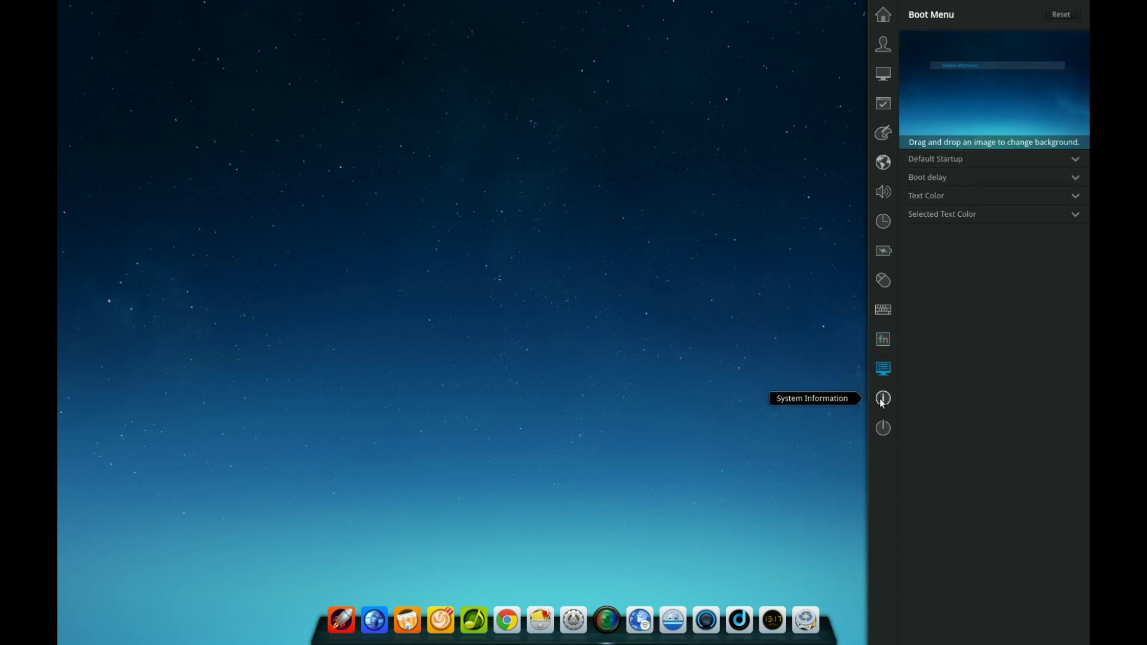
{"action": "left_click", "coordinate": [883, 399]}
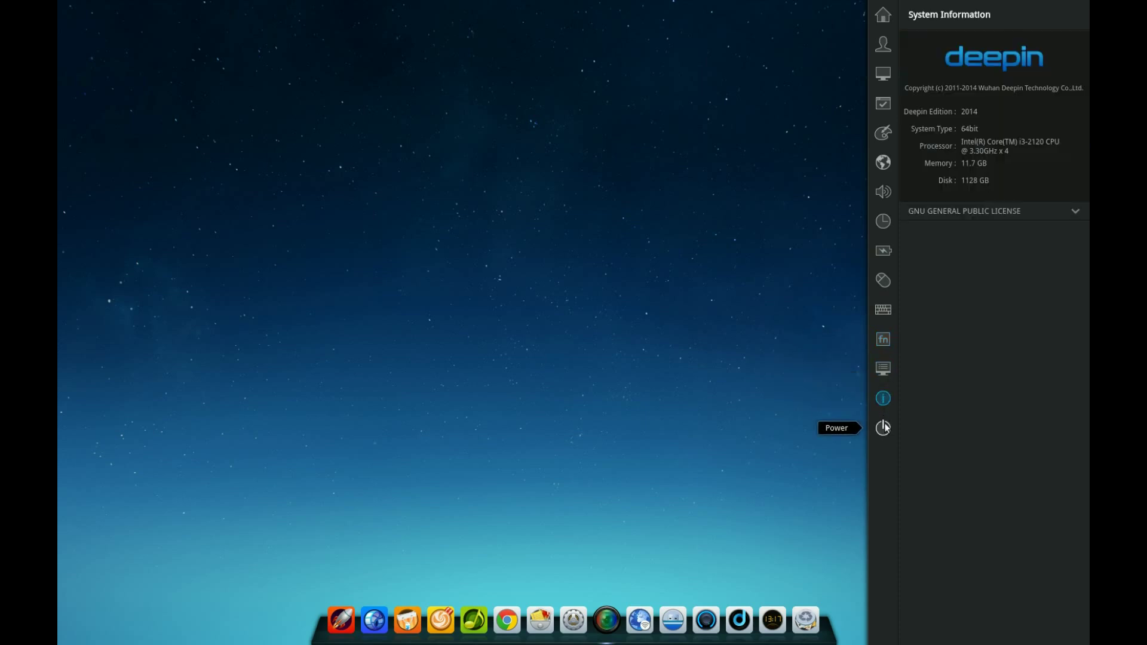
{"action": "left_click", "coordinate": [884, 423]}
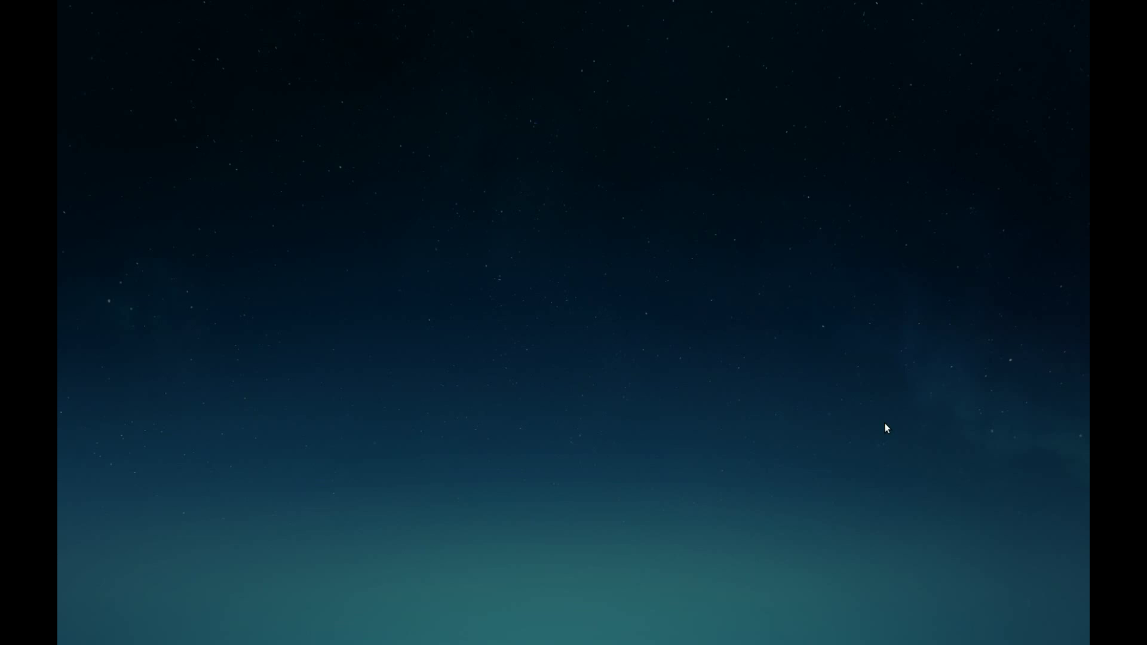
{"action": "left_click", "coordinate": [568, 110]}
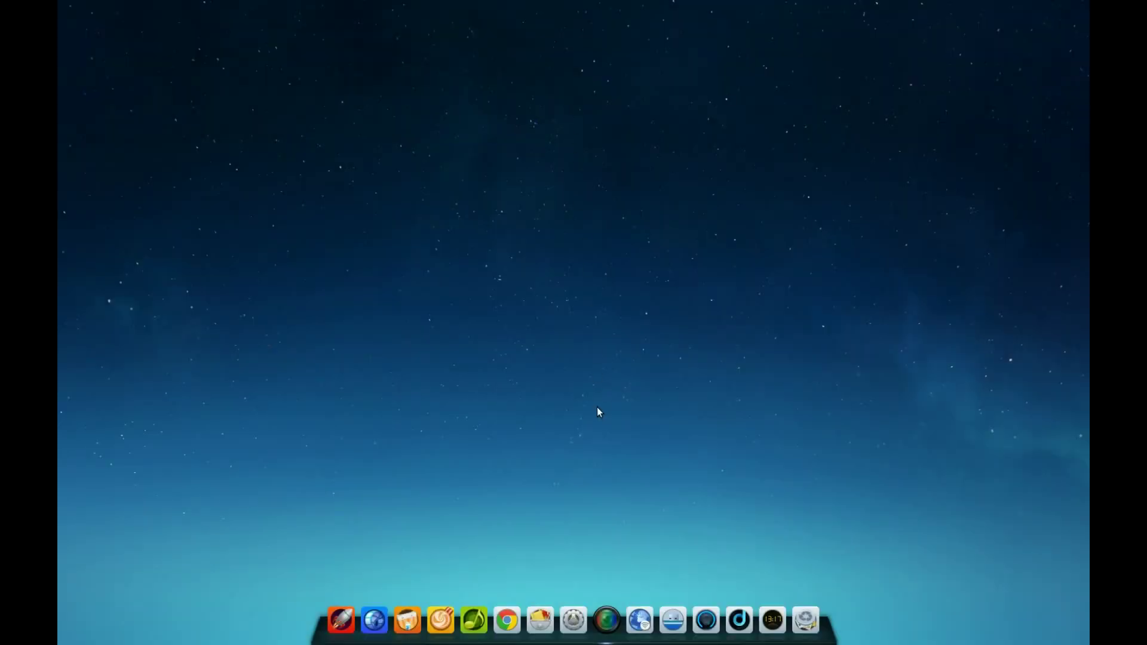
- Launch DMovie and open its Options settings from the title-bar menu
{"action": "left_click", "coordinate": [374, 620]}
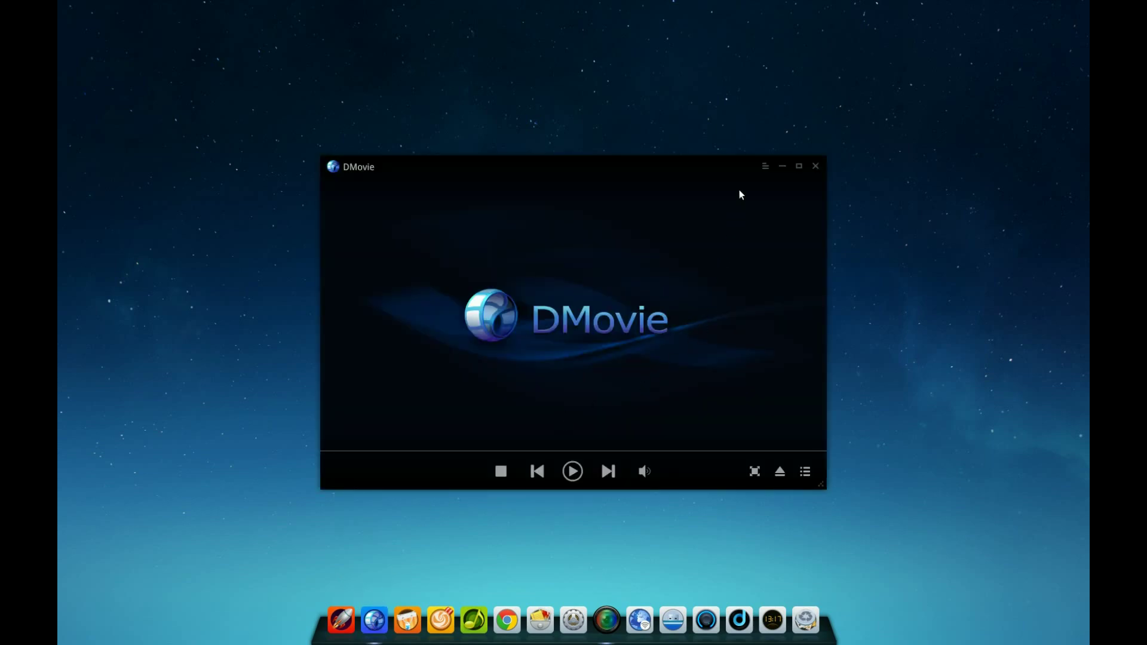
{"action": "left_click", "coordinate": [765, 168]}
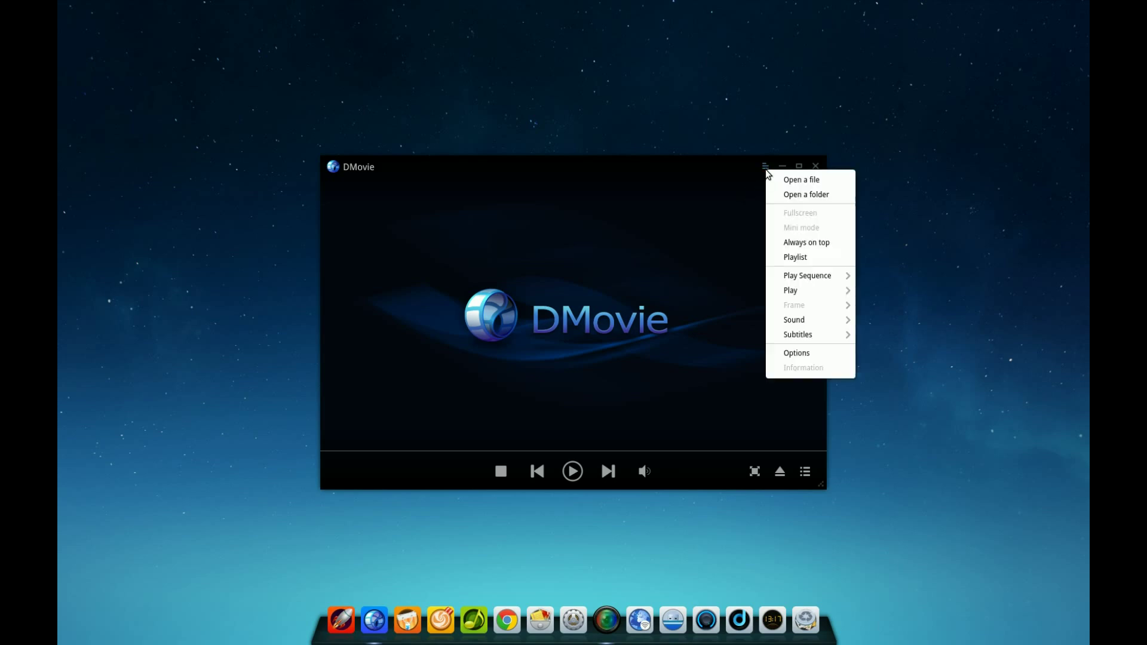
{"action": "left_click", "coordinate": [791, 355]}
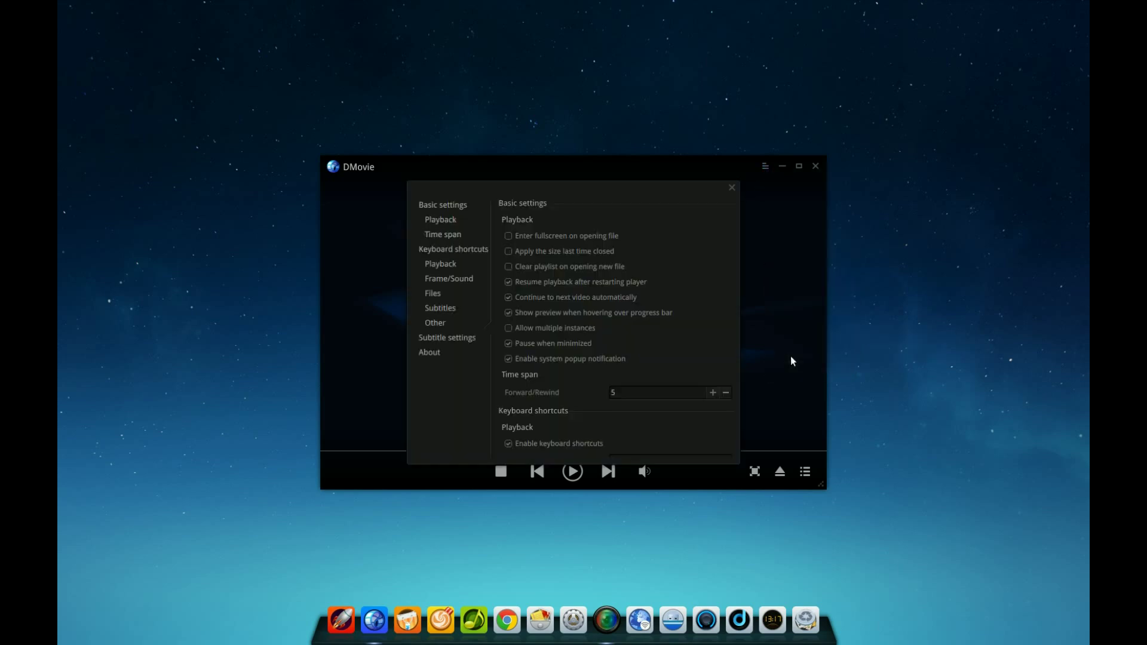
- Close DMovie's settings dialog and window, then the Deepin Music window
{"action": "left_click", "coordinate": [731, 189]}
{"action": "left_click", "coordinate": [805, 174]}
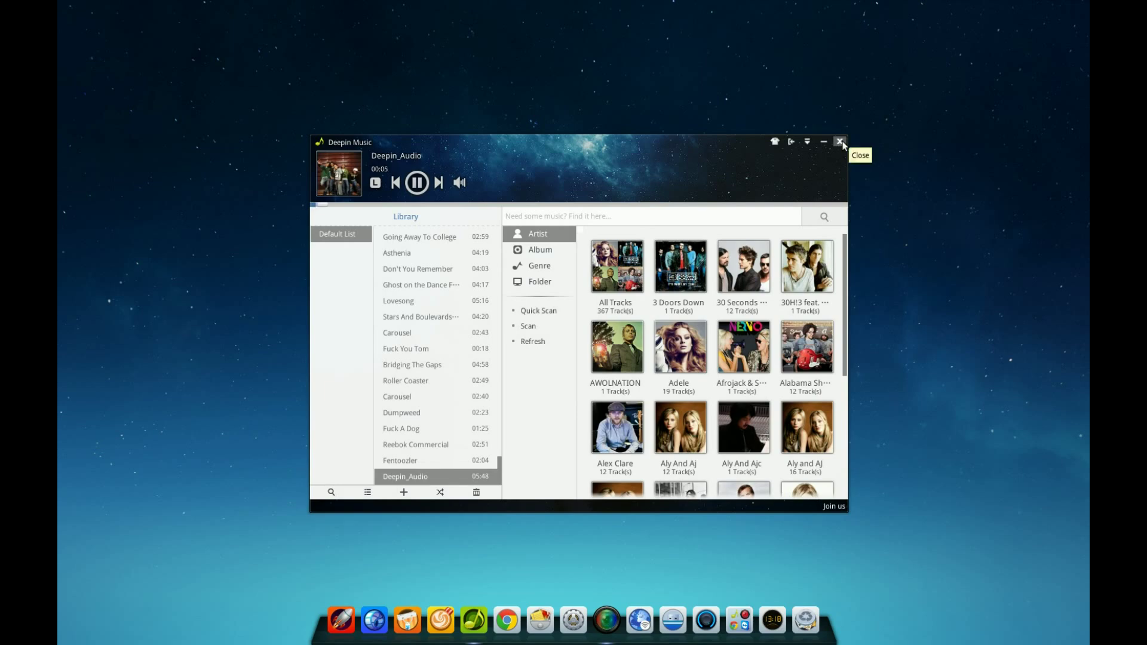
{"action": "left_click", "coordinate": [841, 142]}
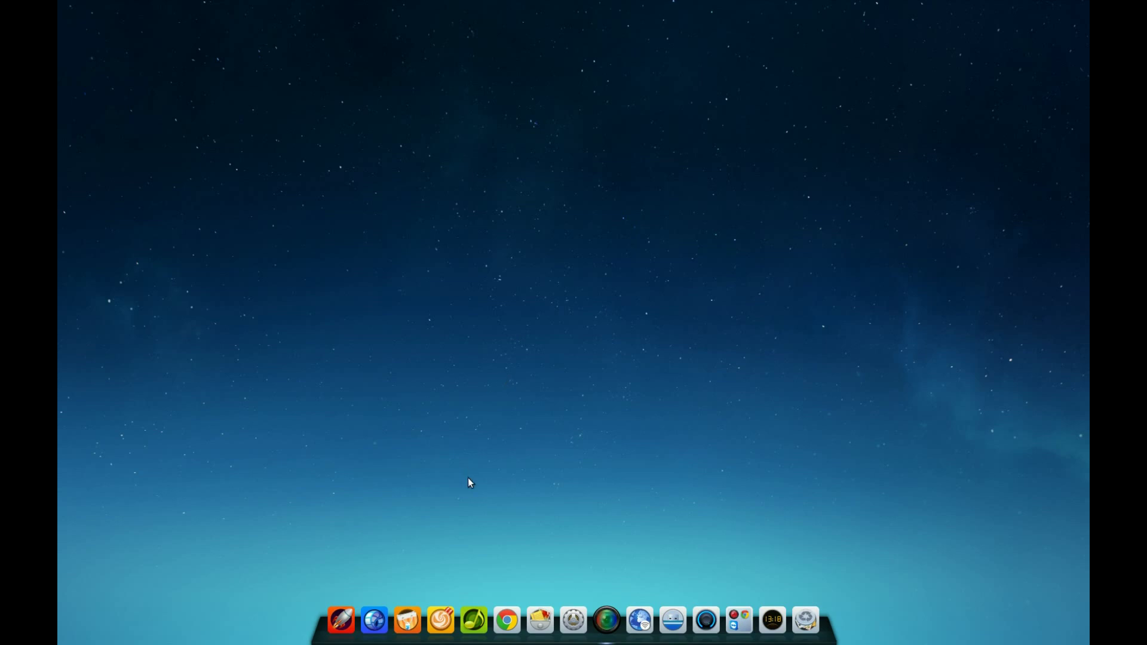
{"action": "left_click", "coordinate": [408, 627]}
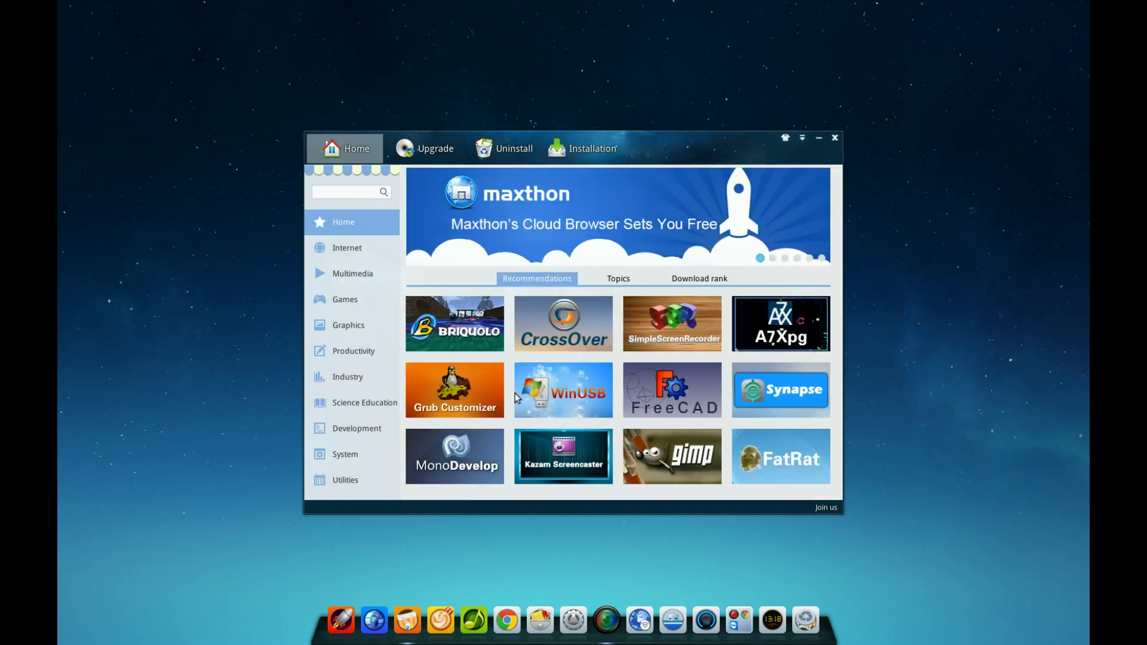
{"action": "left_click", "coordinate": [442, 150]}
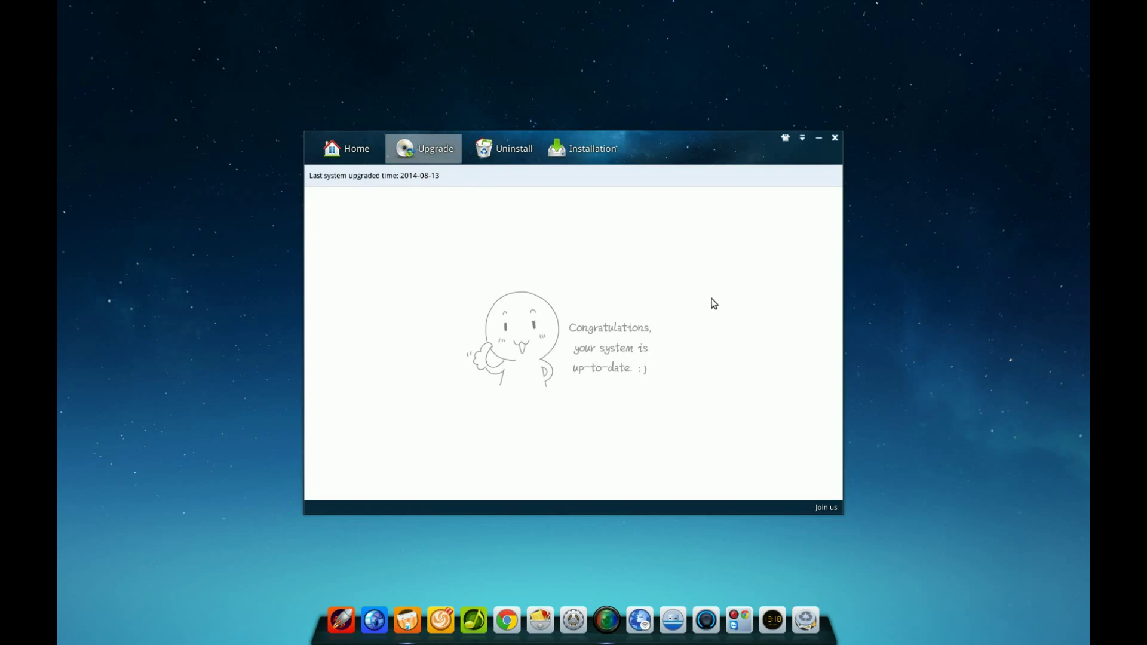
{"action": "left_click", "coordinate": [801, 139]}
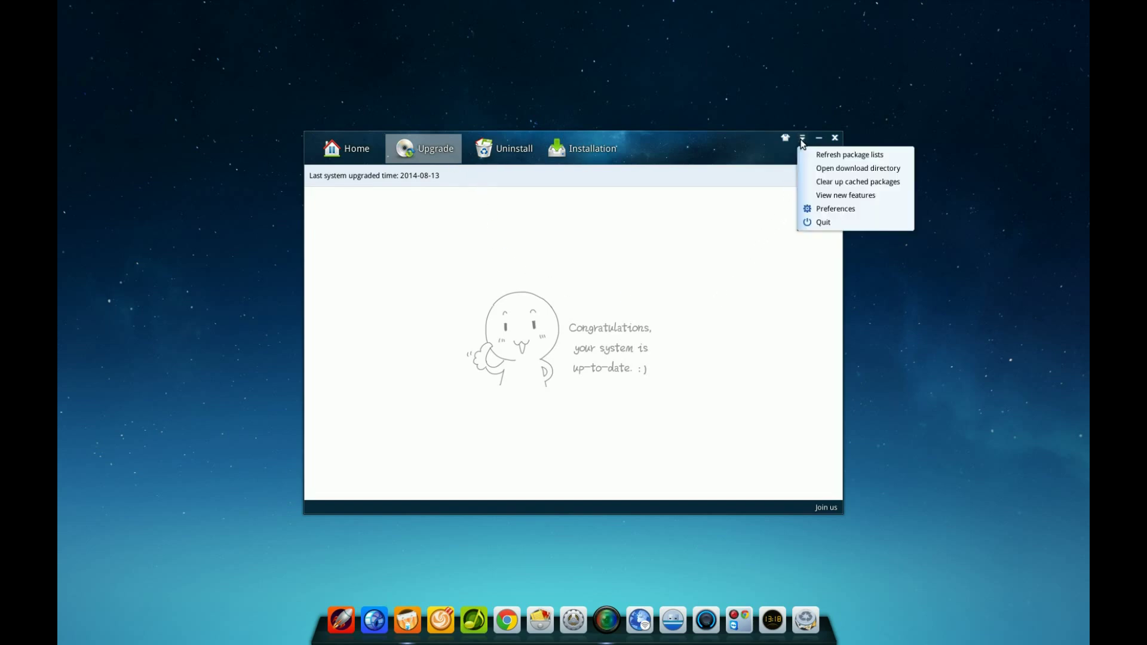
{"action": "left_click", "coordinate": [826, 209]}
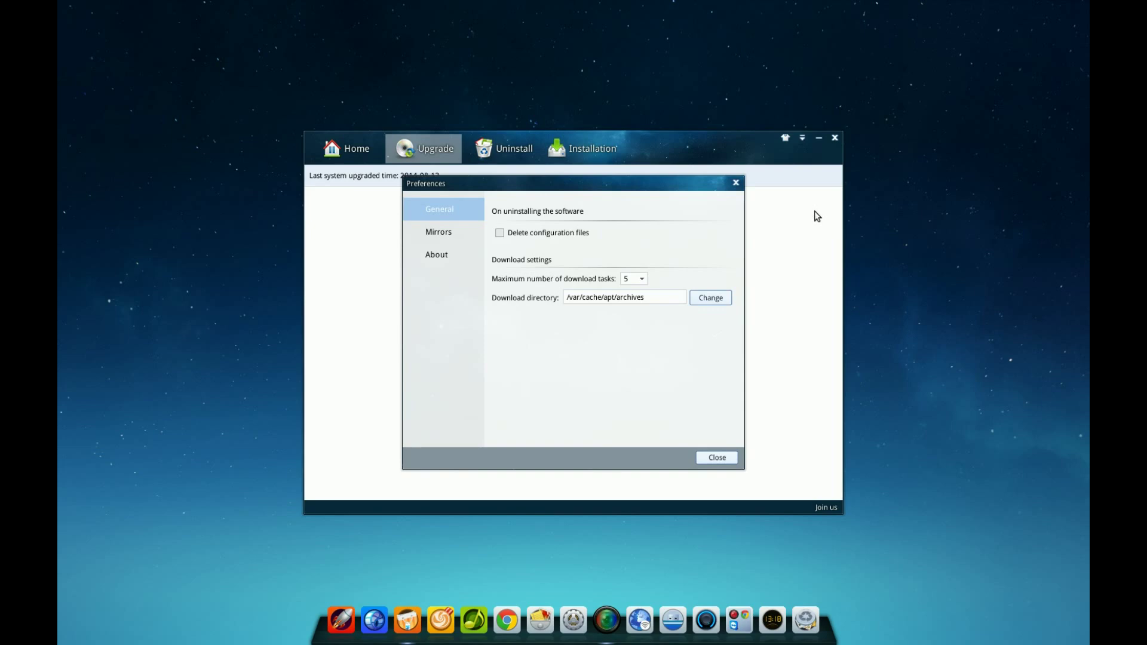
{"action": "left_click", "coordinate": [736, 183]}
{"action": "left_click", "coordinate": [835, 138]}
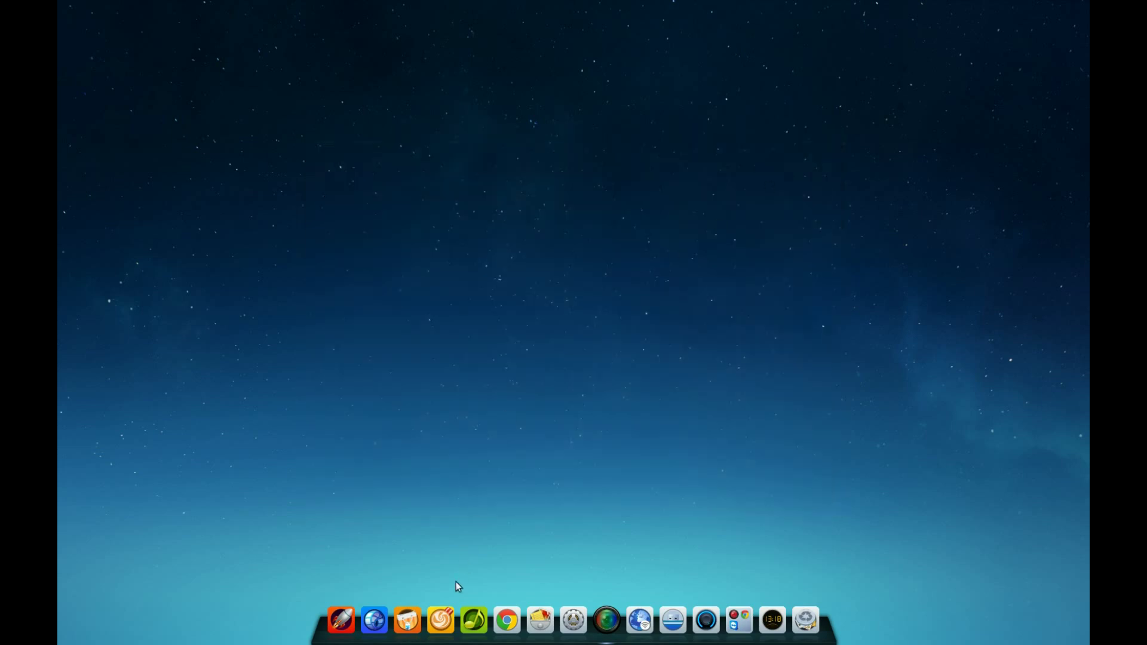
{"action": "left_click", "coordinate": [441, 618]}
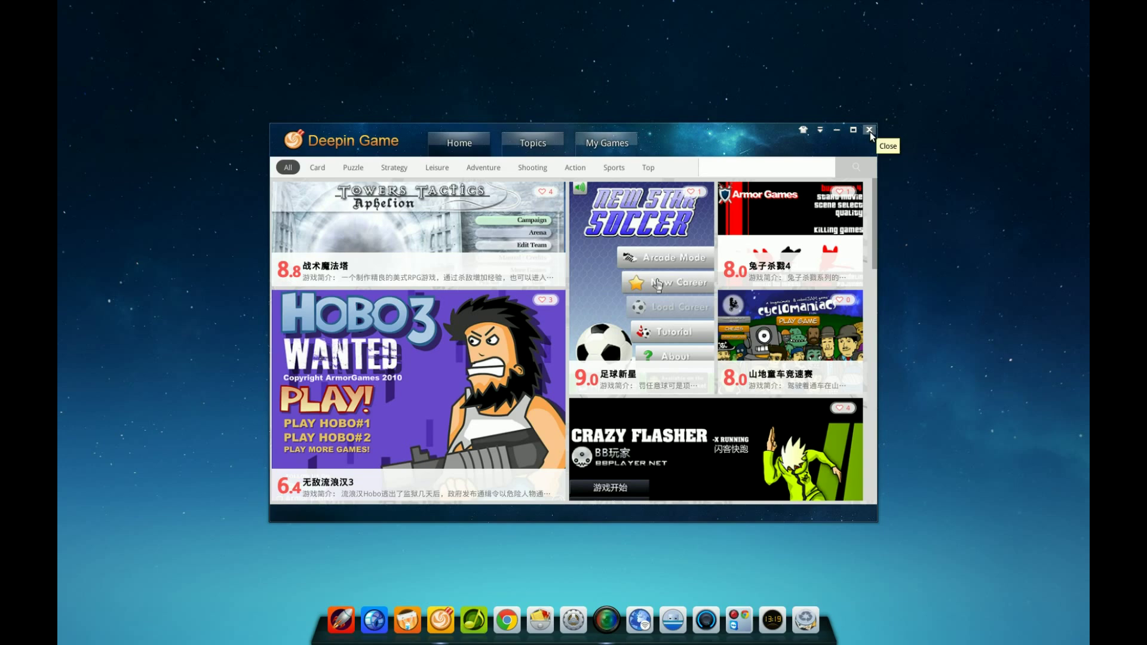
{"action": "left_click", "coordinate": [869, 131]}
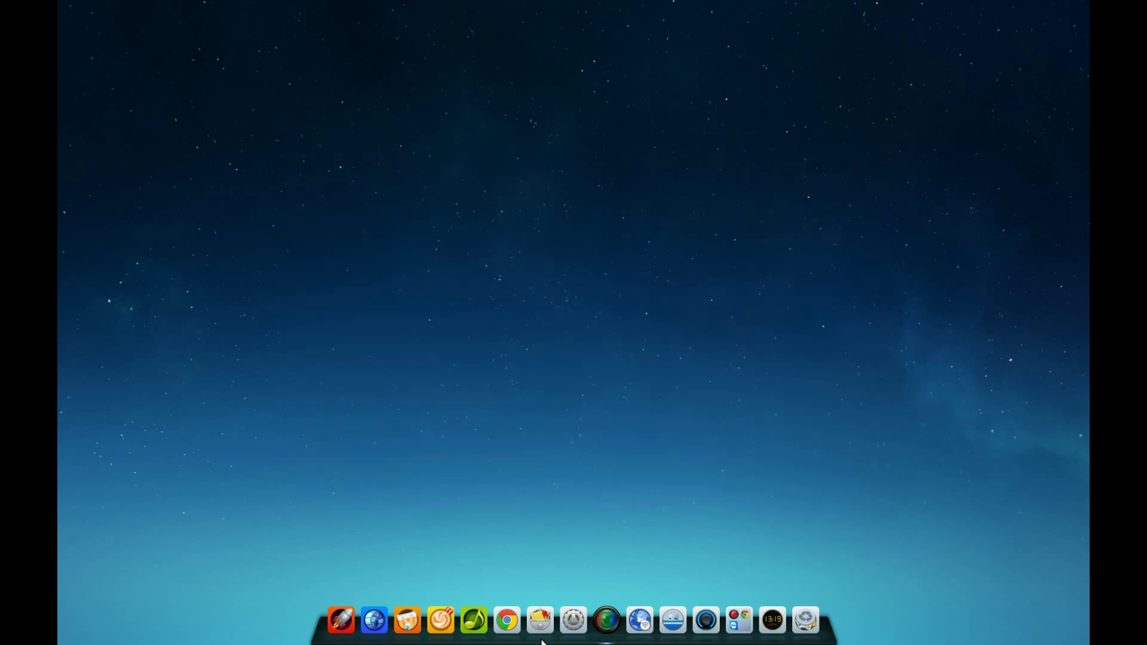